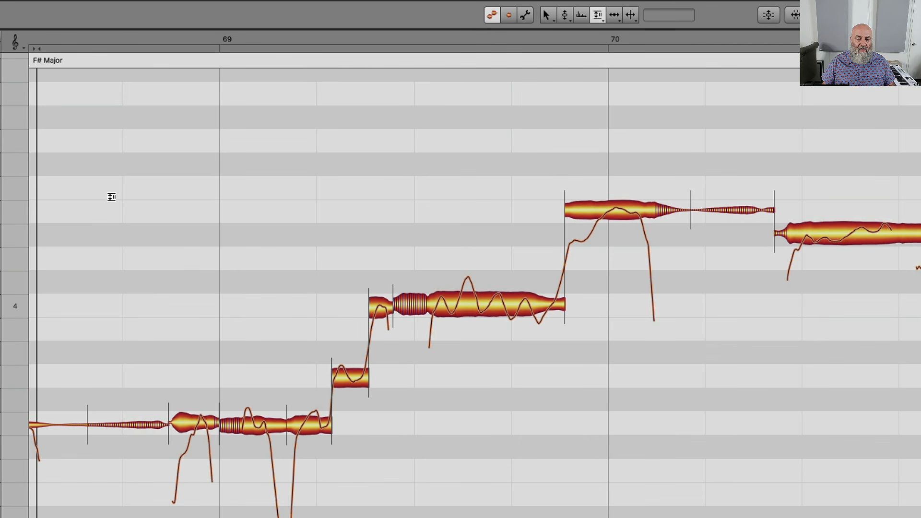
Step: Play back the phrase around bar 69 to hear its sibilants
{"action": "key", "text": "space"}
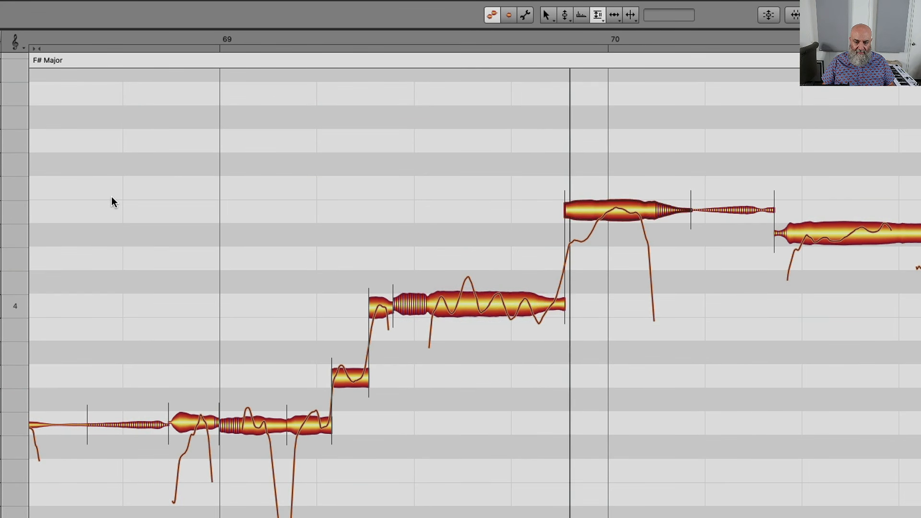
{"action": "key", "text": "space"}
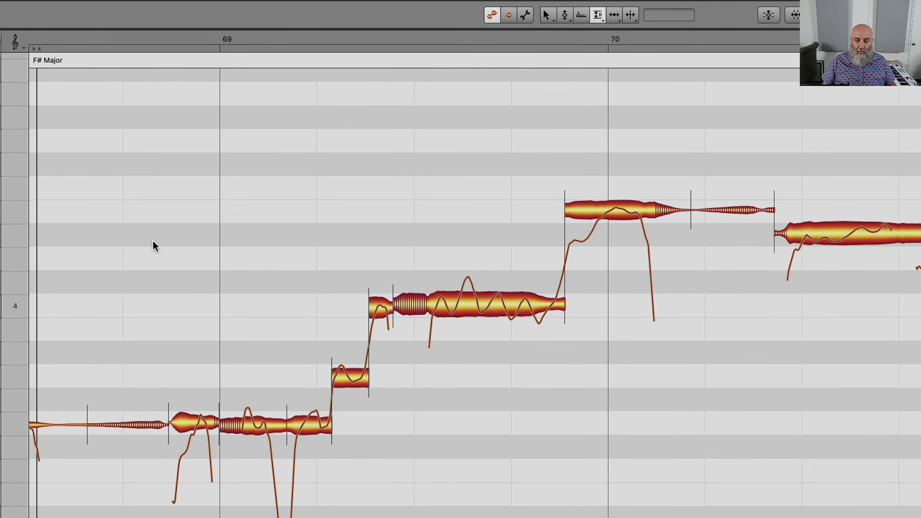
{"action": "mouse_move", "coordinate": [228, 425]}
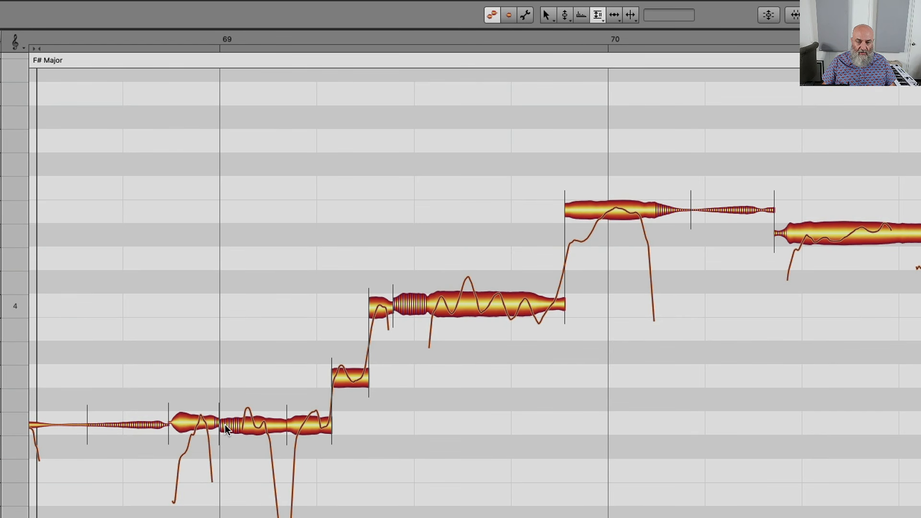
Step: Reduce the sibilant balance of the C#4 note starting at bar 69, set the long F#4 note's to -62 %, and audition the phrase
{"action": "right_click", "coordinate": [283, 321]}
{"action": "left_click", "coordinate": [283, 317]}
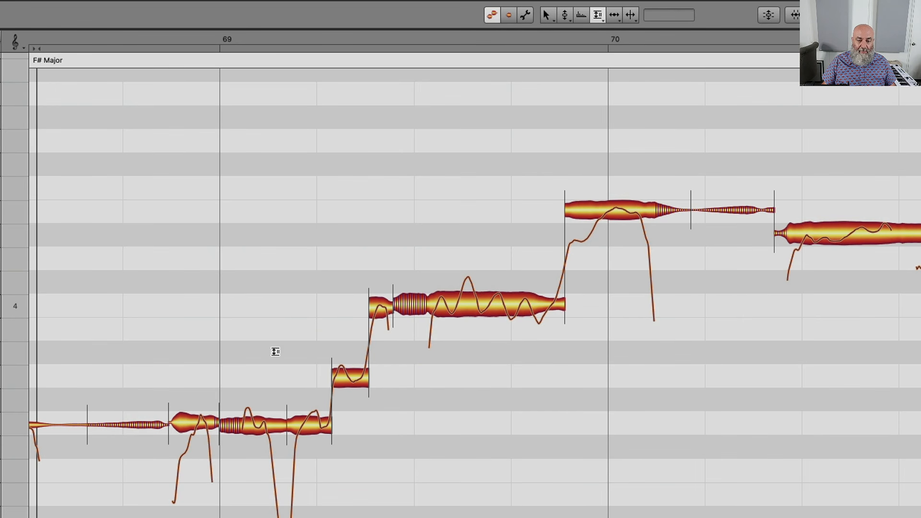
{"action": "left_click_drag", "start_coordinate": [235, 423], "coordinate": [231, 452]}
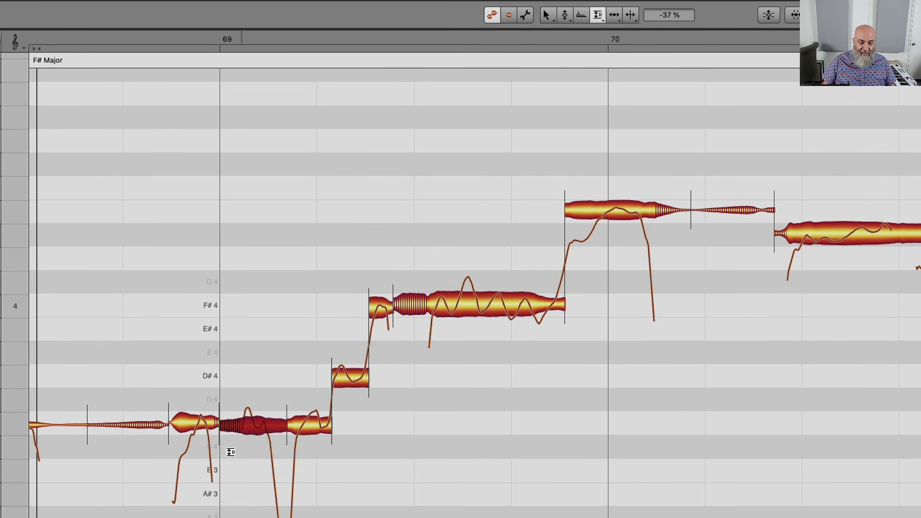
{"action": "left_click_drag", "start_coordinate": [410, 310], "coordinate": [411, 352]}
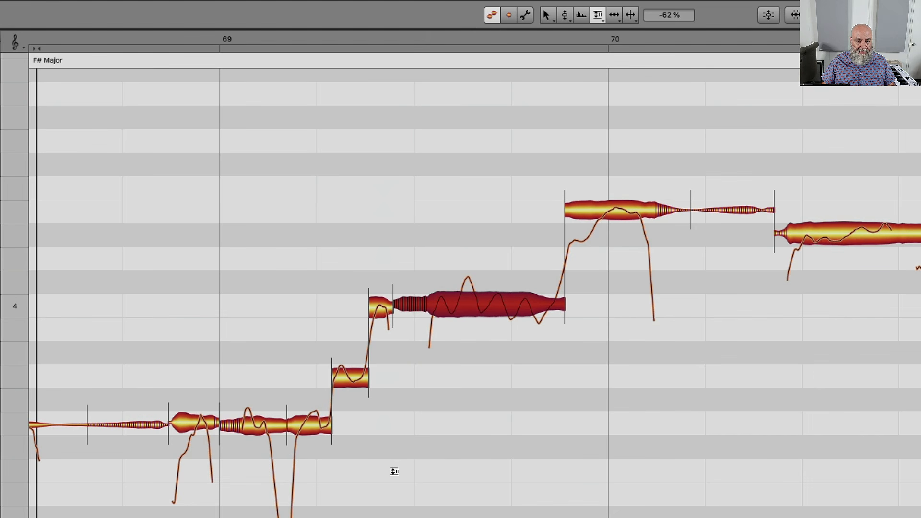
{"action": "key", "text": "space"}
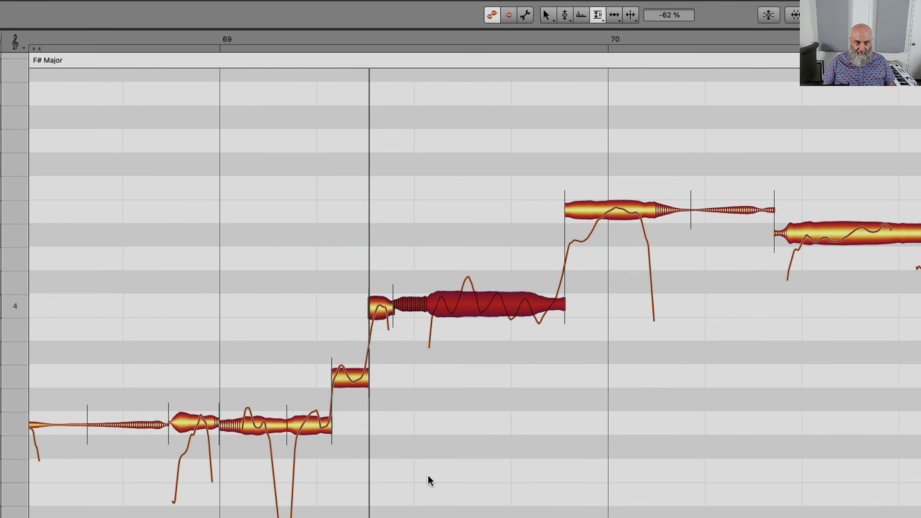
{"action": "key", "text": "space"}
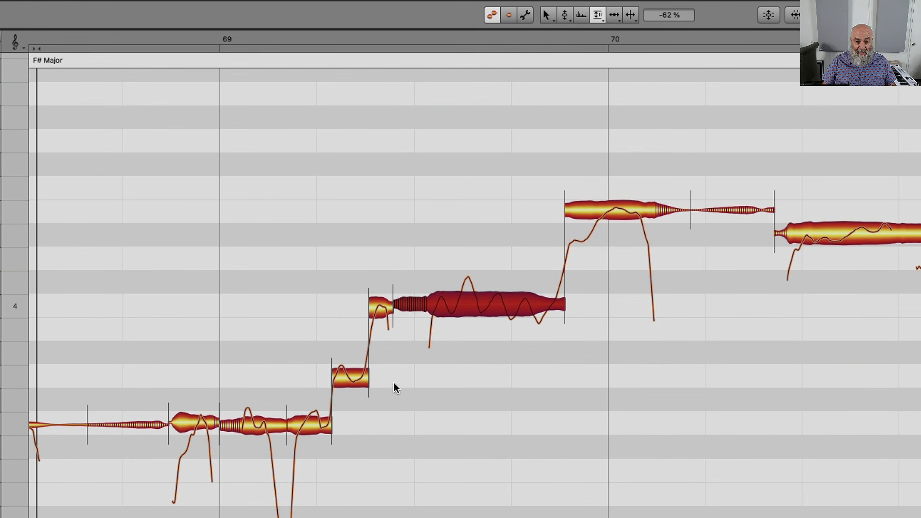
Step: Set the sibilant balance of the C#4 note starting at bar 69 to -61 % and play back the phrase
{"action": "left_click", "coordinate": [232, 423]}
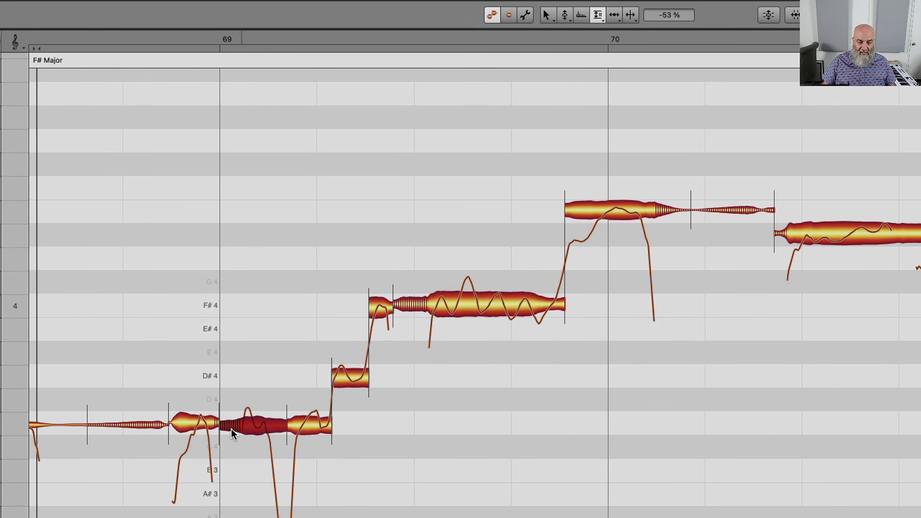
{"action": "left_click_drag", "start_coordinate": [230, 430], "coordinate": [230, 433]}
{"action": "key", "text": "space"}
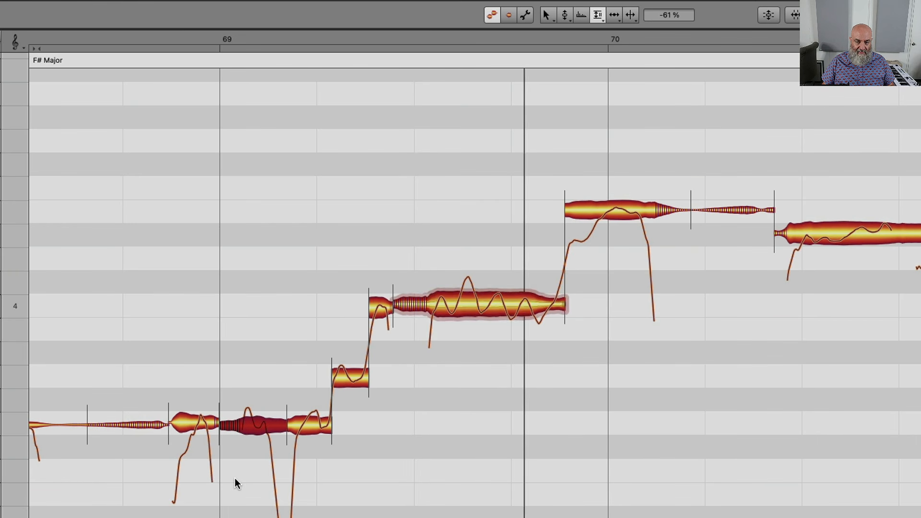
{"action": "key", "text": "space"}
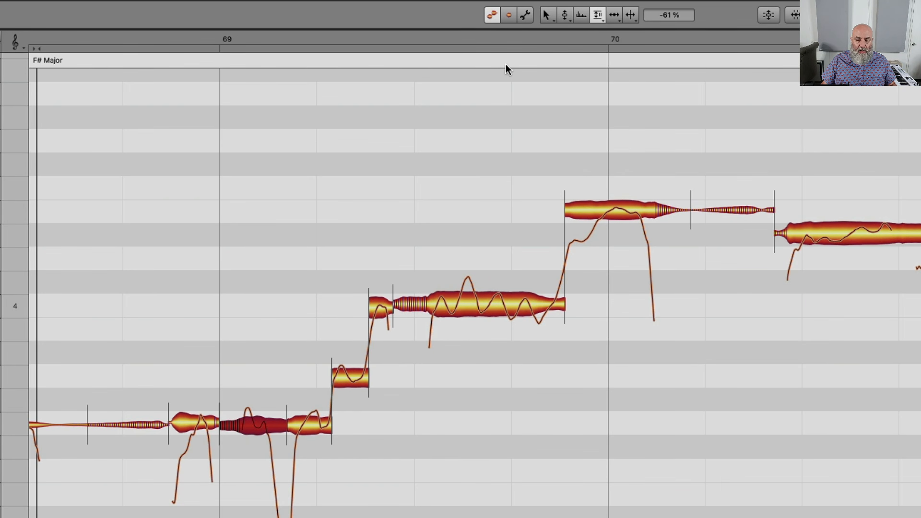
Step: Examine the Sibilant Handling option in Note Assignment Mode and return to normal note editing
{"action": "left_click", "coordinate": [524, 15]}
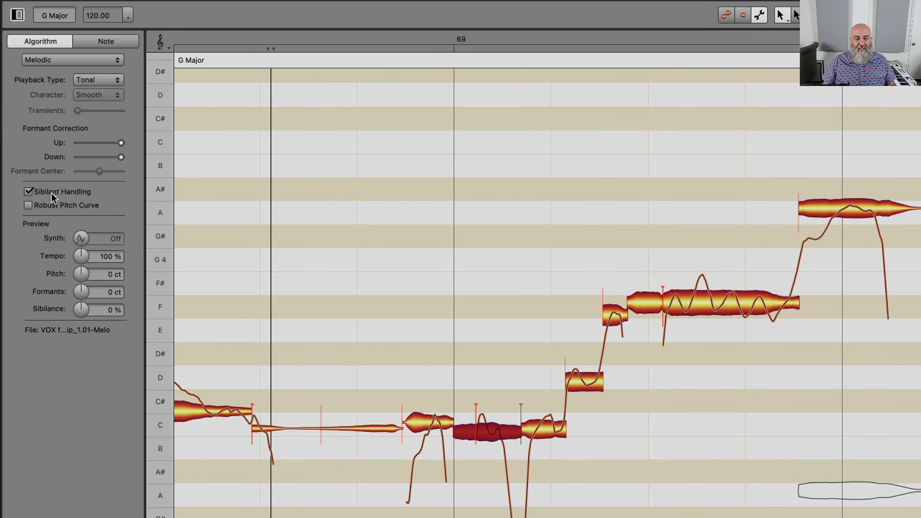
{"action": "left_click", "coordinate": [725, 15]}
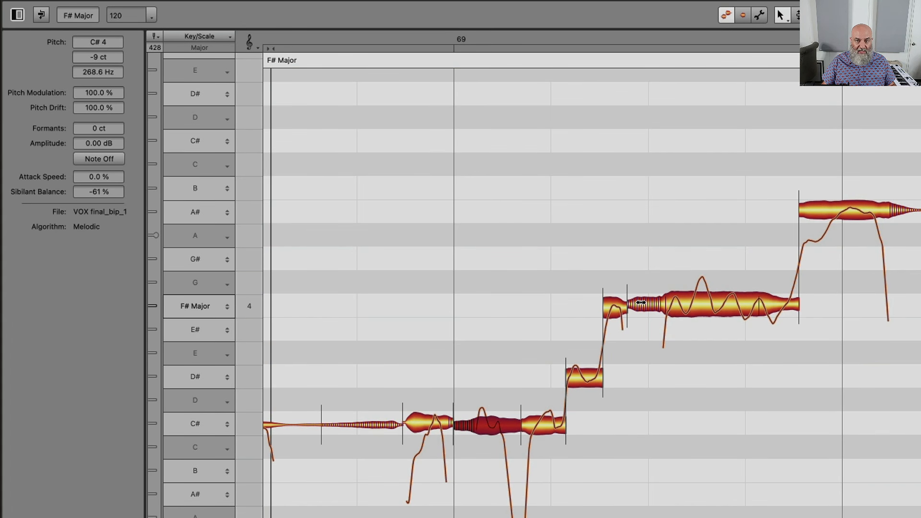
{"action": "left_click", "coordinate": [759, 16]}
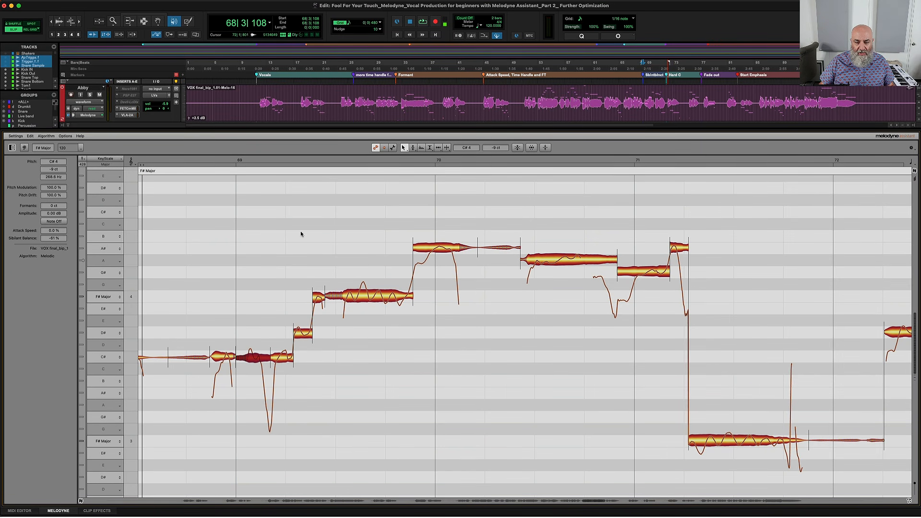
Step: Clear the note selection, go to memory location 6 (Hard C) at bar 72, and listen to the phrase
{"action": "left_click", "coordinate": [301, 234]}
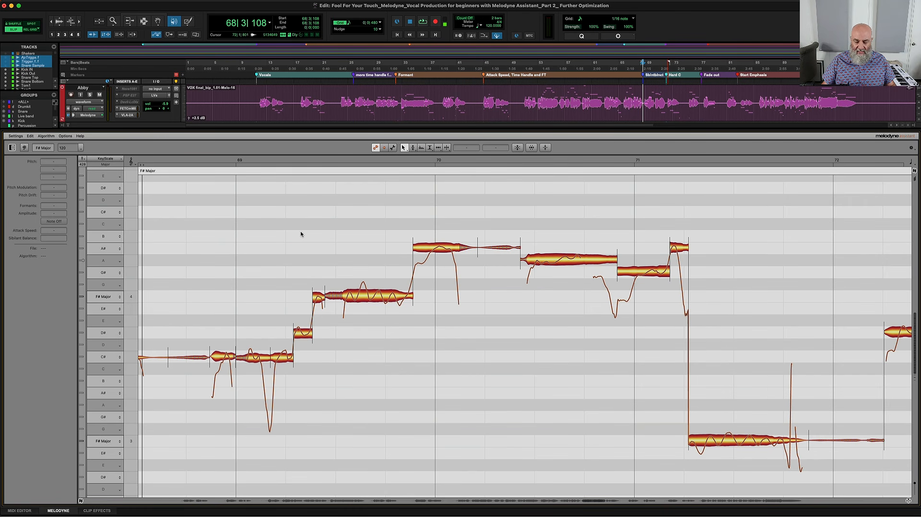
{"action": "key", "text": "period"}
{"action": "key", "text": "6"}
{"action": "key", "text": "period"}
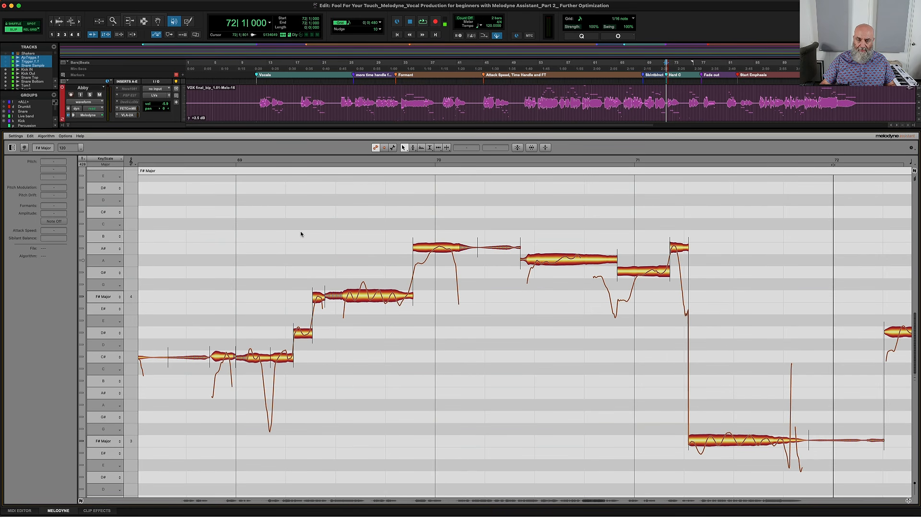
{"action": "key", "text": "space"}
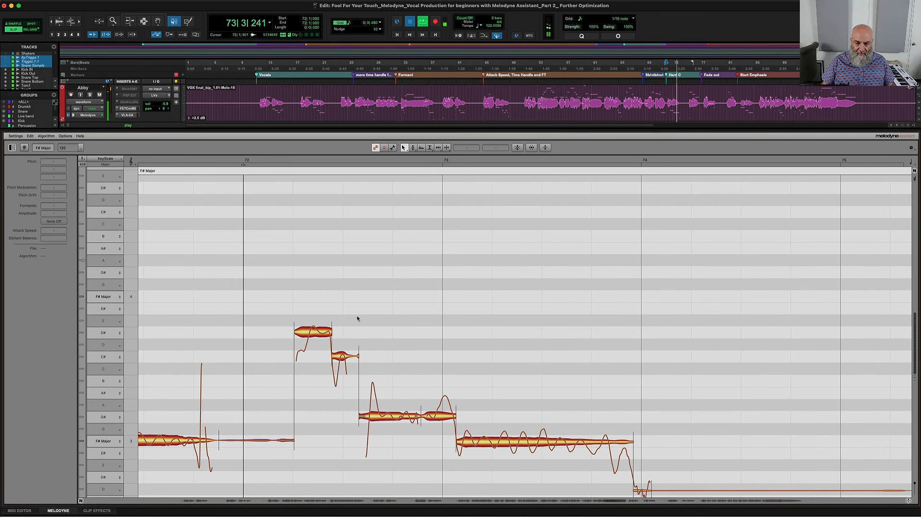
{"action": "key", "text": "space"}
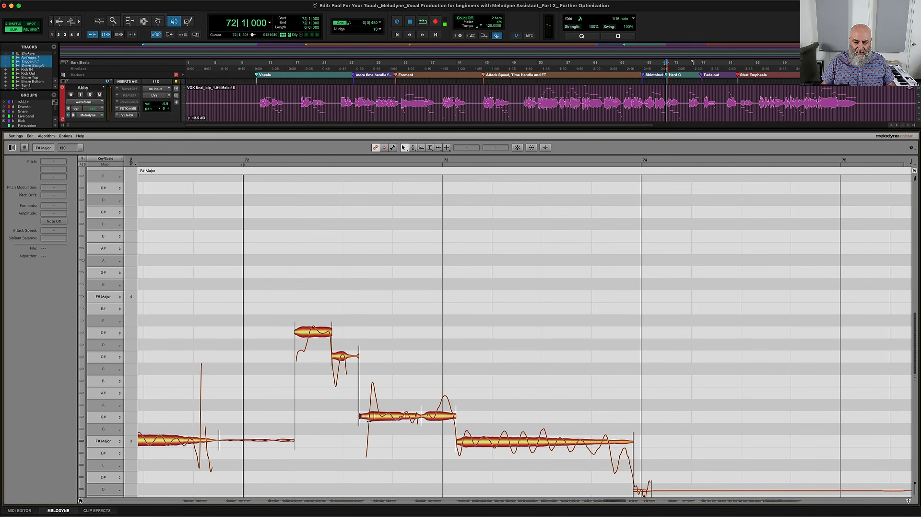
{"action": "key", "text": "space"}
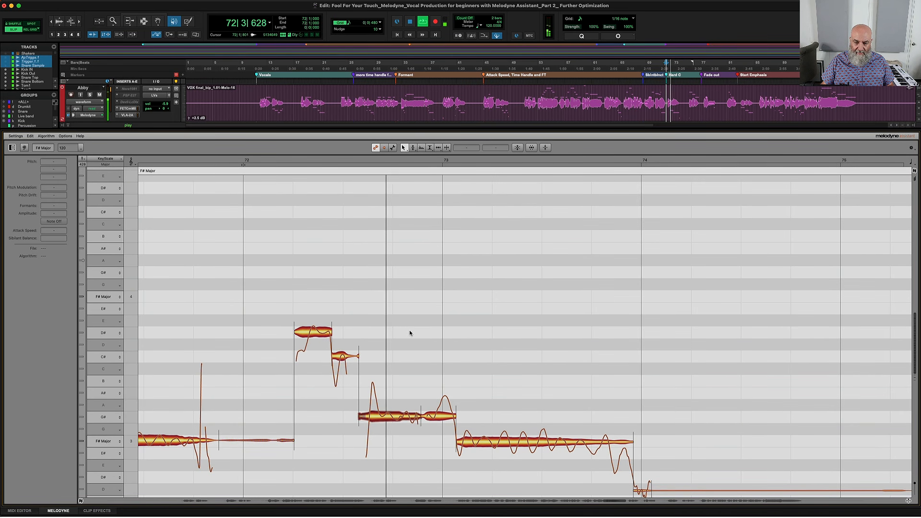
{"action": "key", "text": "space"}
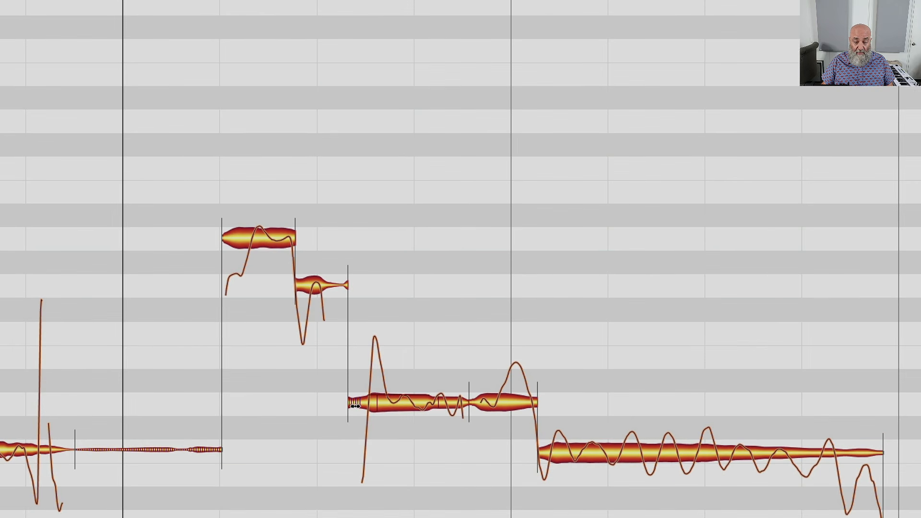
Step: Try suppressing the hard consonant opening the first G#3 note before bar 73 with the Sibilant Balance Tool, and restore its balance after listening
{"action": "right_click", "coordinate": [359, 416]}
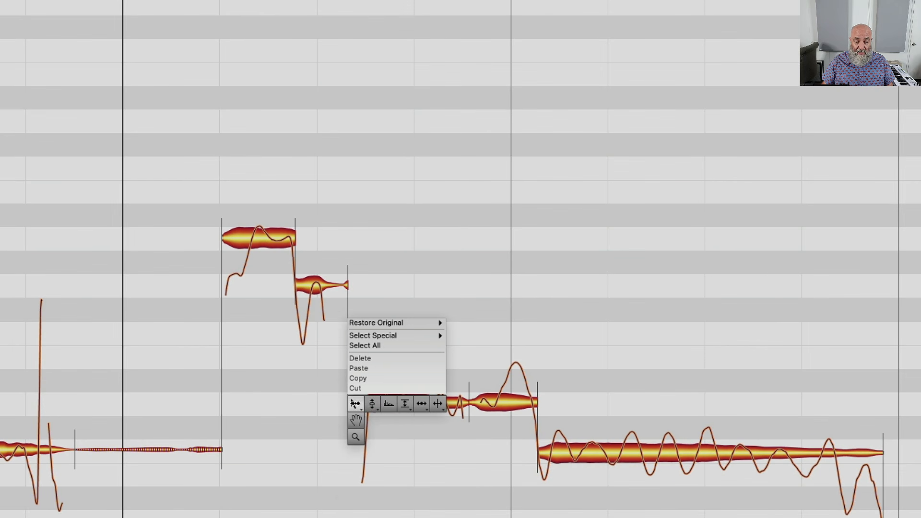
{"action": "mouse_move", "coordinate": [407, 406]}
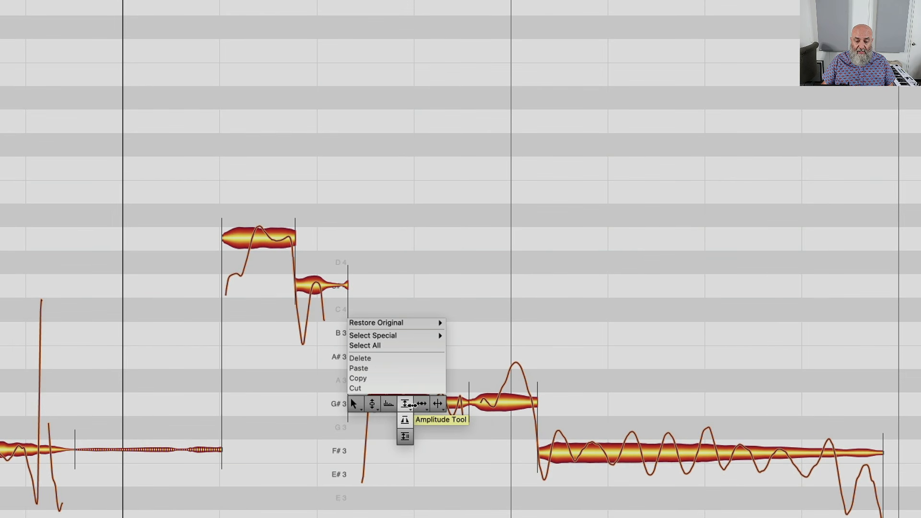
{"action": "left_click", "coordinate": [405, 436]}
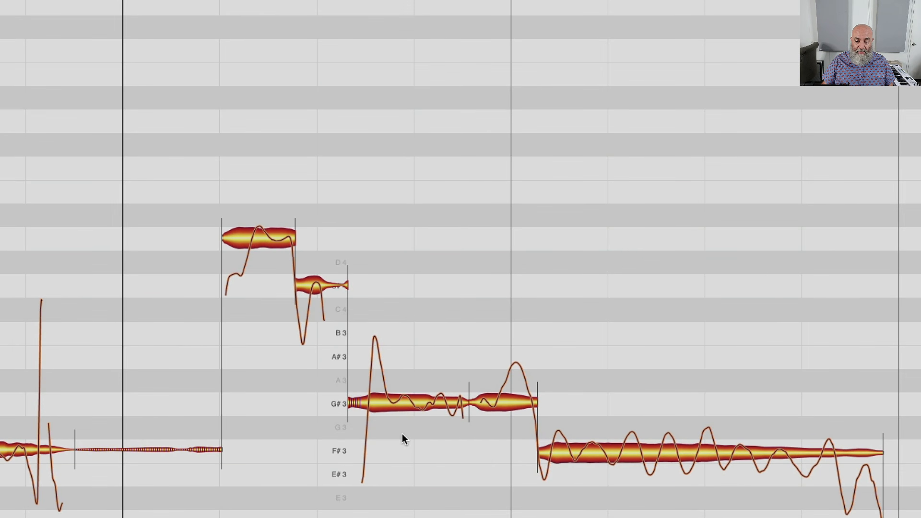
{"action": "left_click_drag", "start_coordinate": [355, 403], "coordinate": [352, 476]}
{"action": "key", "text": "space"}
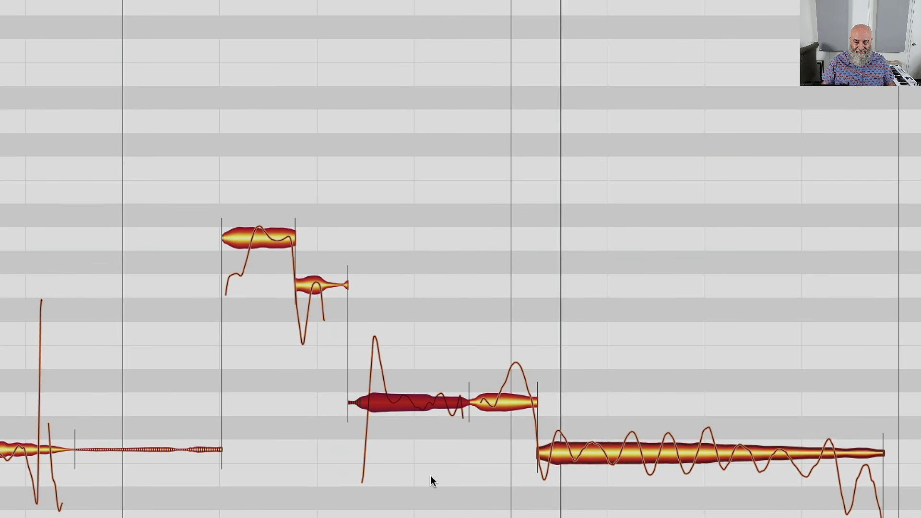
{"action": "key", "text": "space"}
{"action": "left_click", "coordinate": [399, 408]}
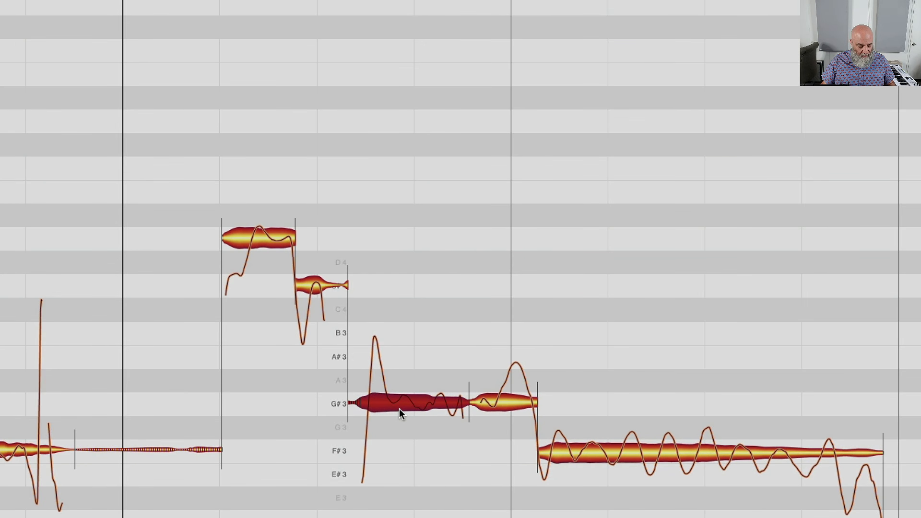
{"action": "left_click_drag", "start_coordinate": [399, 410], "coordinate": [384, 411]}
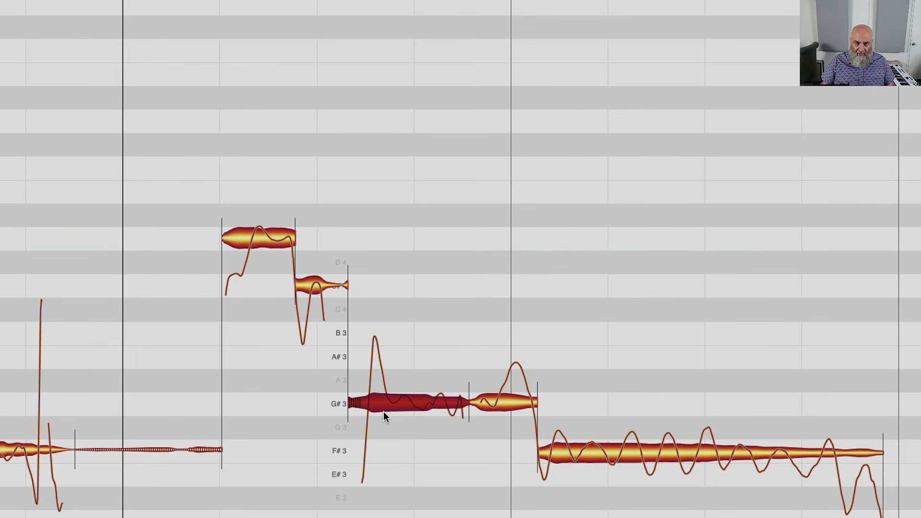
Step: Add a short fade-in over the hard consonant of the first G#3 note before bar 73 with the Fade Tool and audition it
{"action": "right_click", "coordinate": [301, 386]}
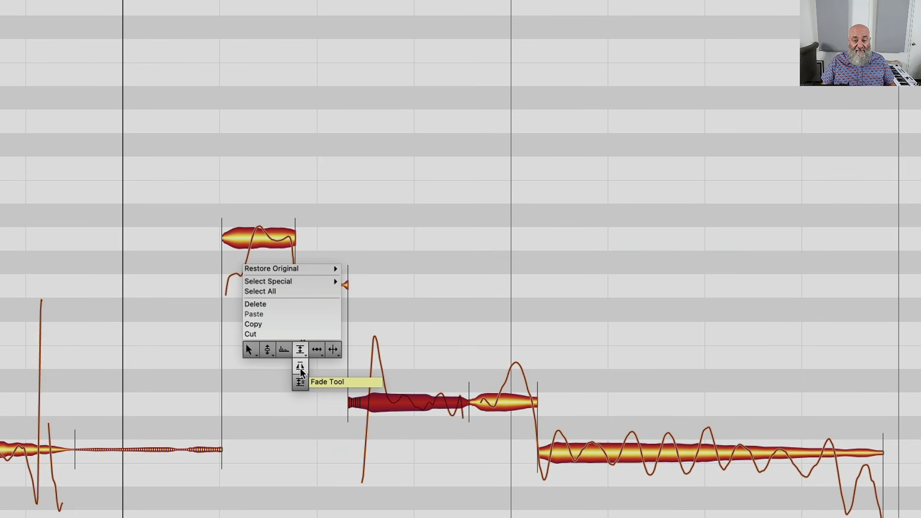
{"action": "left_click", "coordinate": [300, 368]}
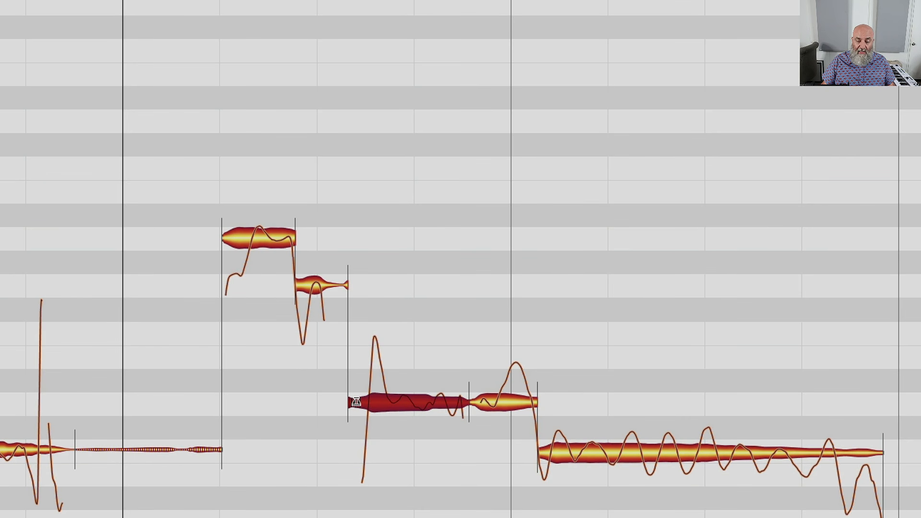
{"action": "left_click_drag", "start_coordinate": [350, 402], "coordinate": [376, 404]}
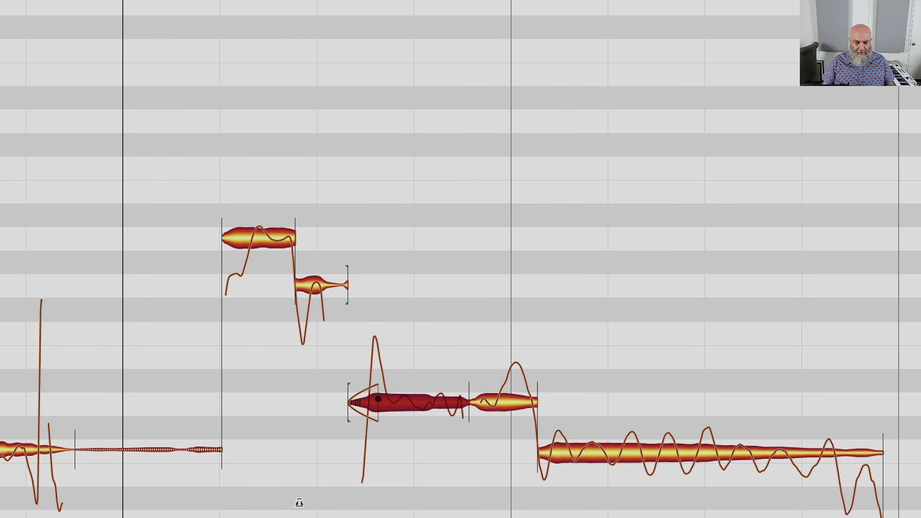
{"action": "key", "text": "space"}
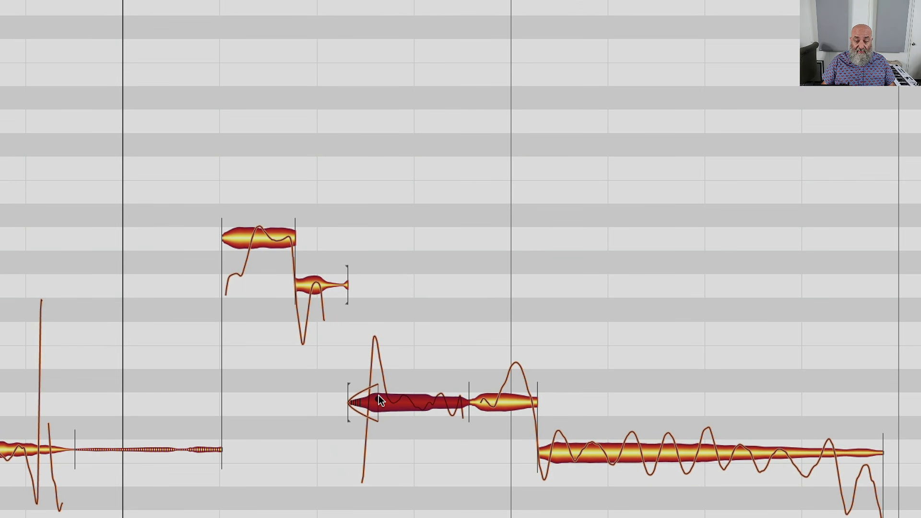
{"action": "left_click_drag", "start_coordinate": [378, 395], "coordinate": [370, 399]}
{"action": "key", "text": "space"}
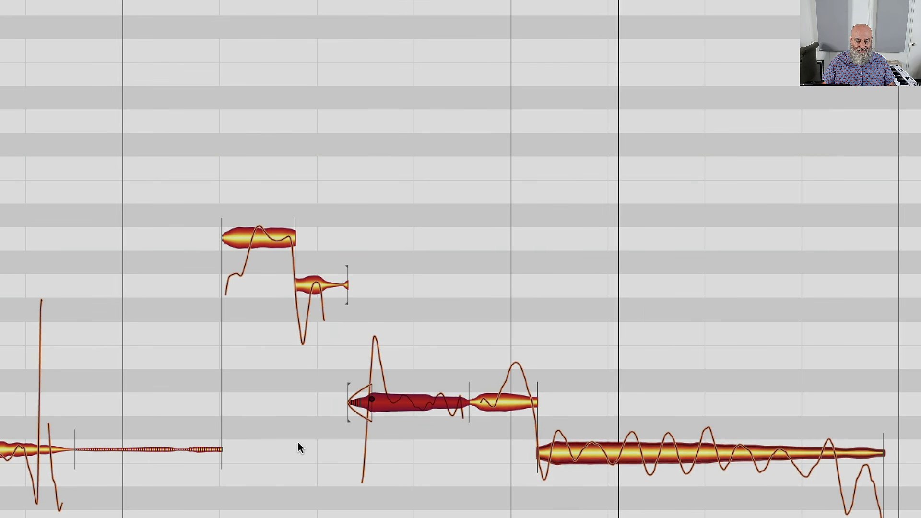
{"action": "key", "text": "space"}
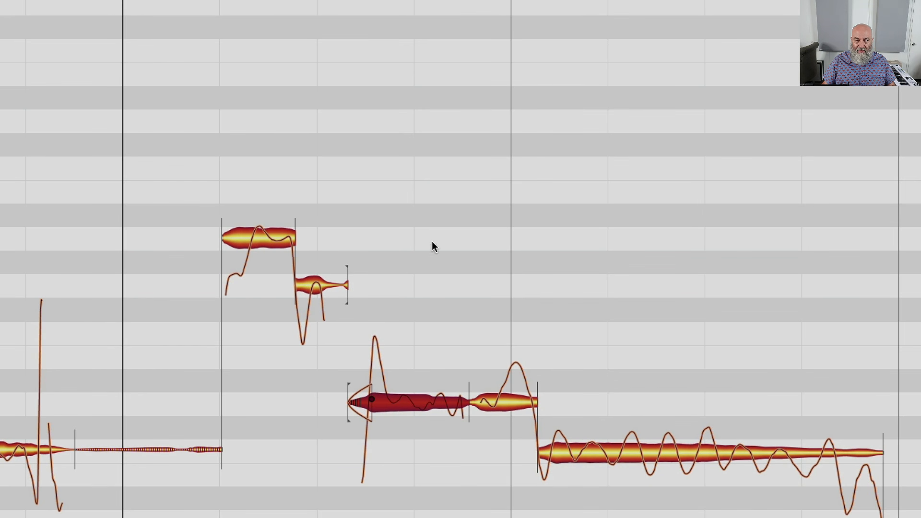
{"action": "left_click", "coordinate": [420, 225]}
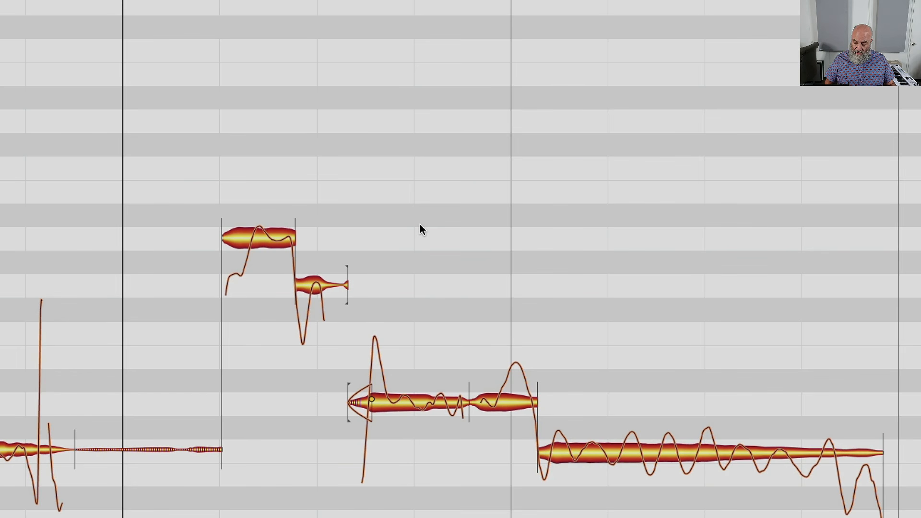
Step: Try fade-outs over the short A#3 note after bar 79 and the end of the long C#4 note before it, and undo both
{"action": "scroll", "coordinate": [419, 223], "scroll_direction": "right", "scroll_amount": 15}
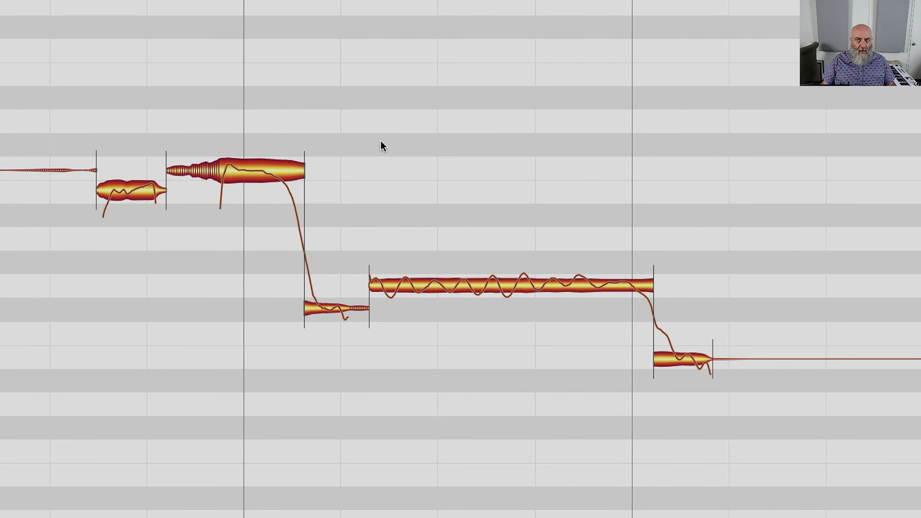
{"action": "left_click", "coordinate": [699, 359]}
{"action": "right_click", "coordinate": [699, 358]}
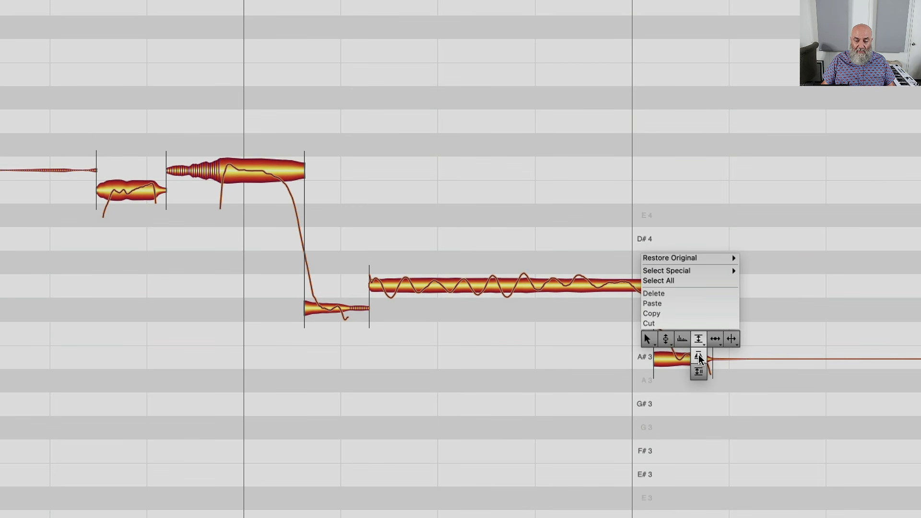
{"action": "left_click", "coordinate": [699, 360]}
{"action": "left_click_drag", "start_coordinate": [699, 361], "coordinate": [653, 365]}
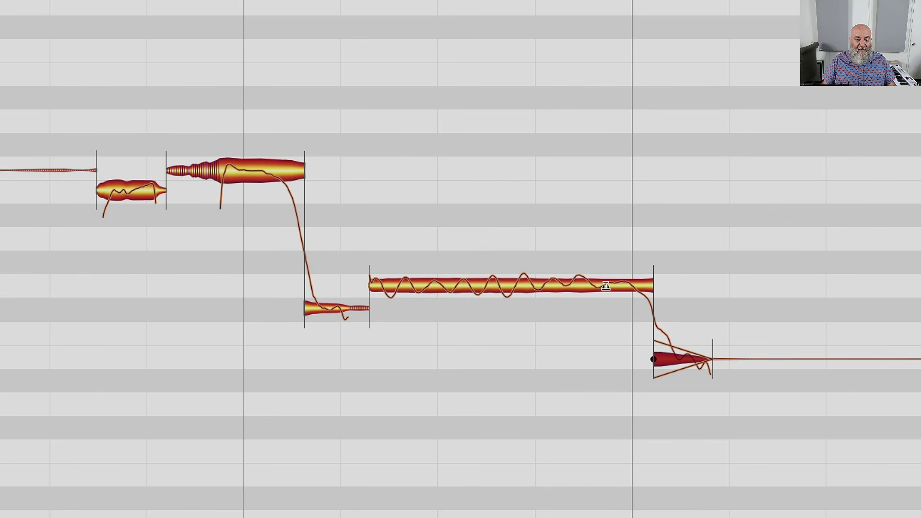
{"action": "left_click_drag", "start_coordinate": [645, 288], "coordinate": [603, 285]}
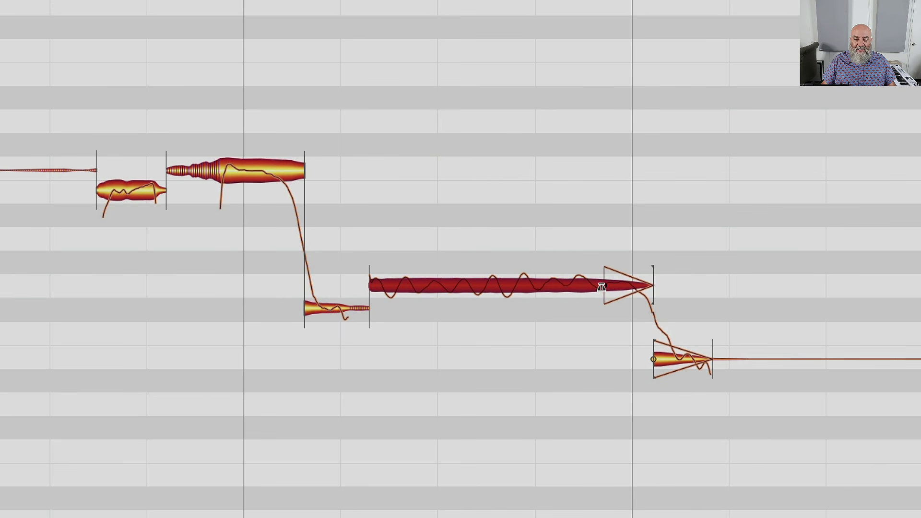
{"action": "key", "text": "ctrl+z"}
{"action": "key", "text": "ctrl+z"}
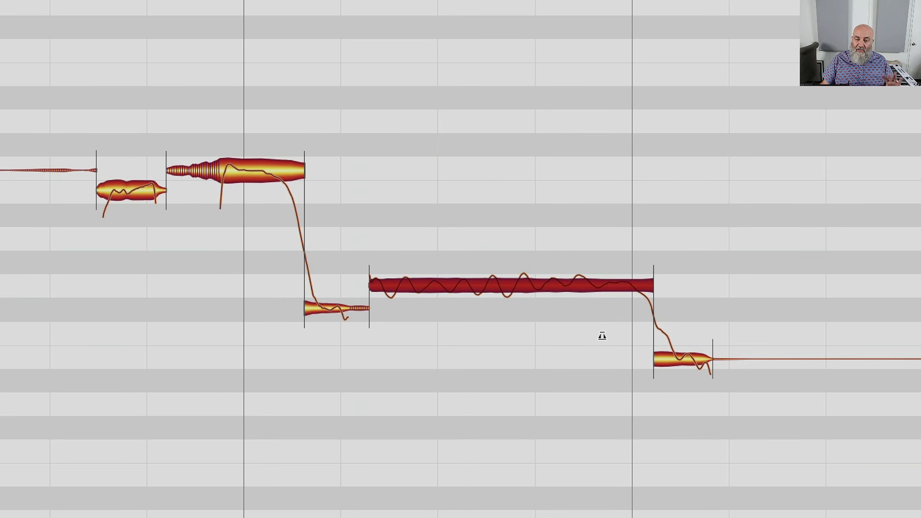
{"action": "left_click", "coordinate": [602, 338]}
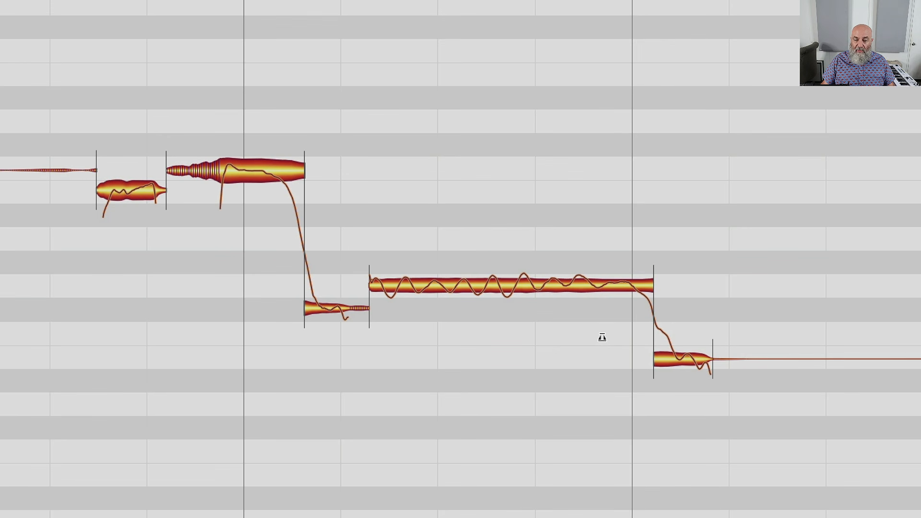
Step: Merge the long C#4 note and the short A#3 note after bar 79 by removing their separation with the Note Separation Tool
{"action": "right_click", "coordinate": [602, 336]}
{"action": "mouse_move", "coordinate": [619, 322]}
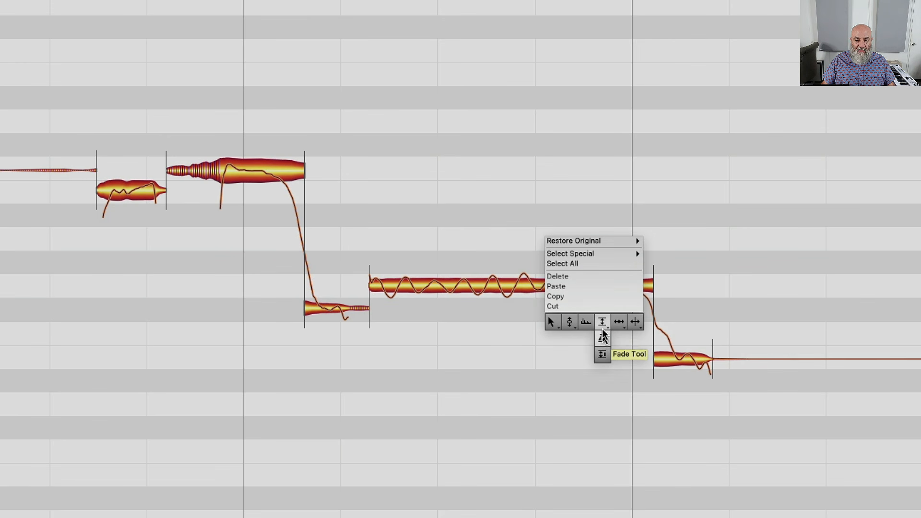
{"action": "left_click", "coordinate": [634, 321]}
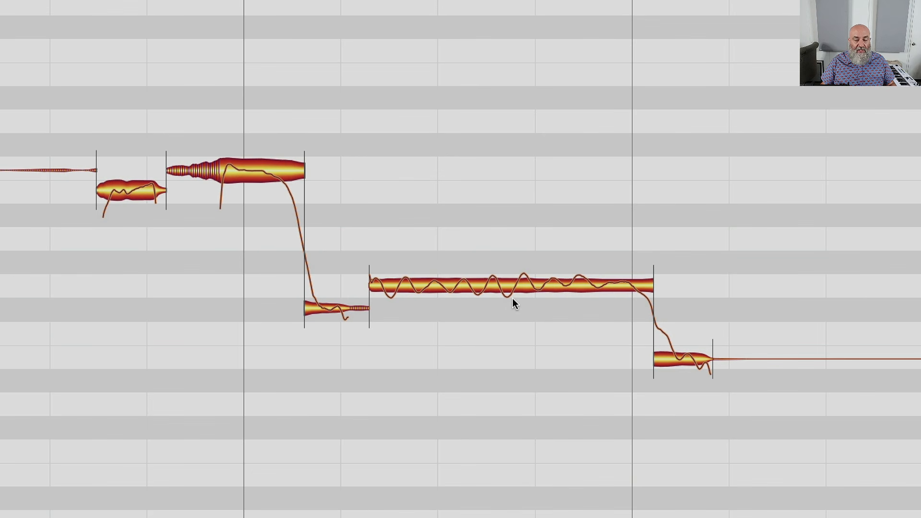
{"action": "mouse_move", "coordinate": [483, 283]}
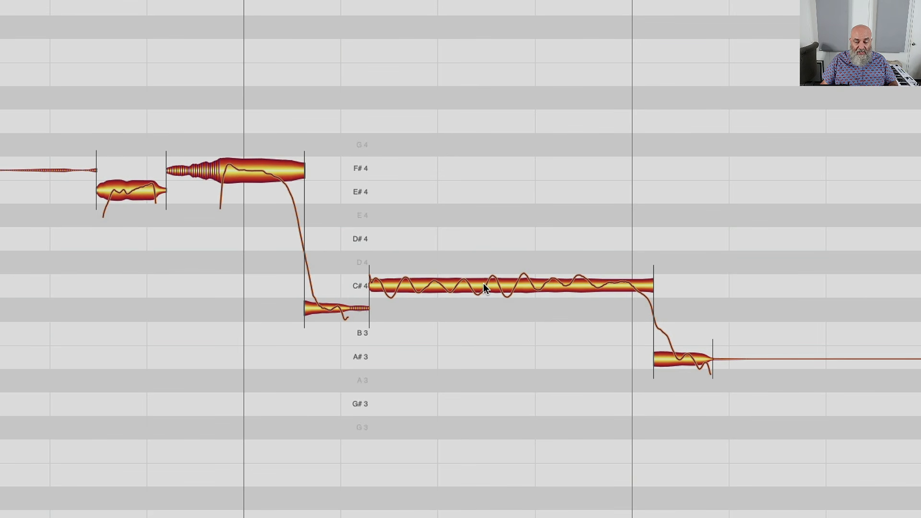
{"action": "right_click", "coordinate": [652, 313]}
{"action": "left_click", "coordinate": [653, 312]}
{"action": "left_click", "coordinate": [653, 313]}
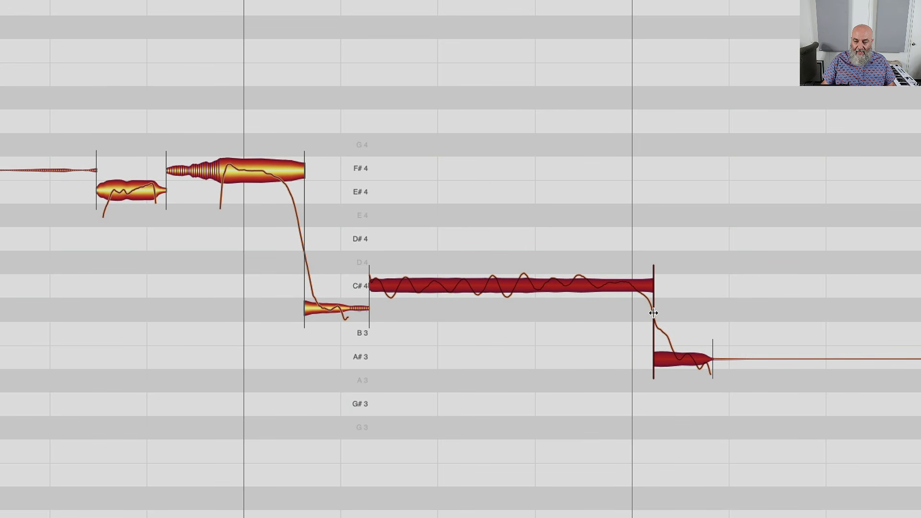
{"action": "double_click", "coordinate": [653, 313]}
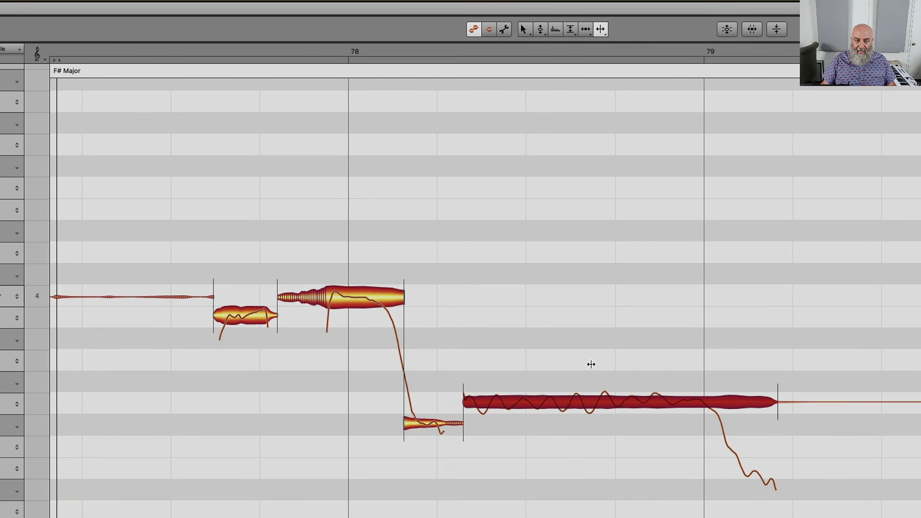
Step: Nudge the pitch of the merged C#4 note spanning bar 79 to +1 ct with the Pitch Tool
{"action": "left_click", "coordinate": [563, 246]}
{"action": "left_click", "coordinate": [559, 404]}
{"action": "right_click", "coordinate": [557, 404]}
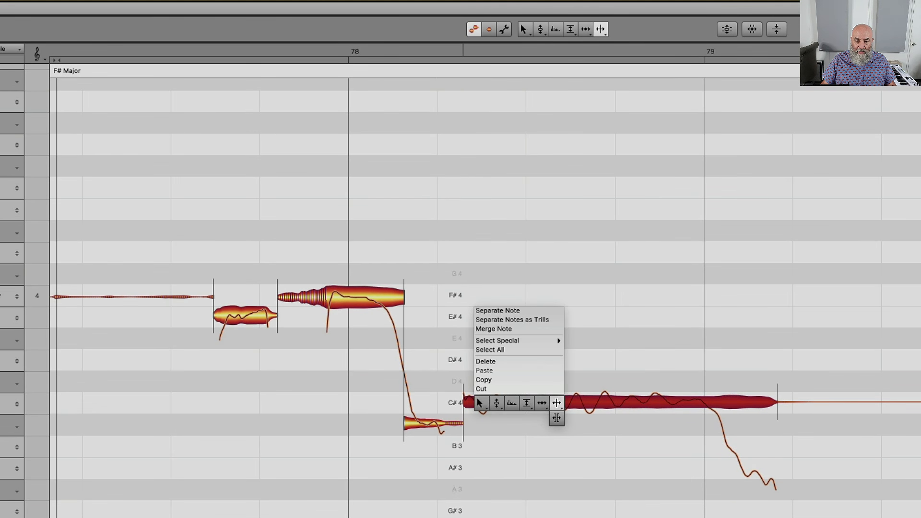
{"action": "left_click", "coordinate": [495, 404]}
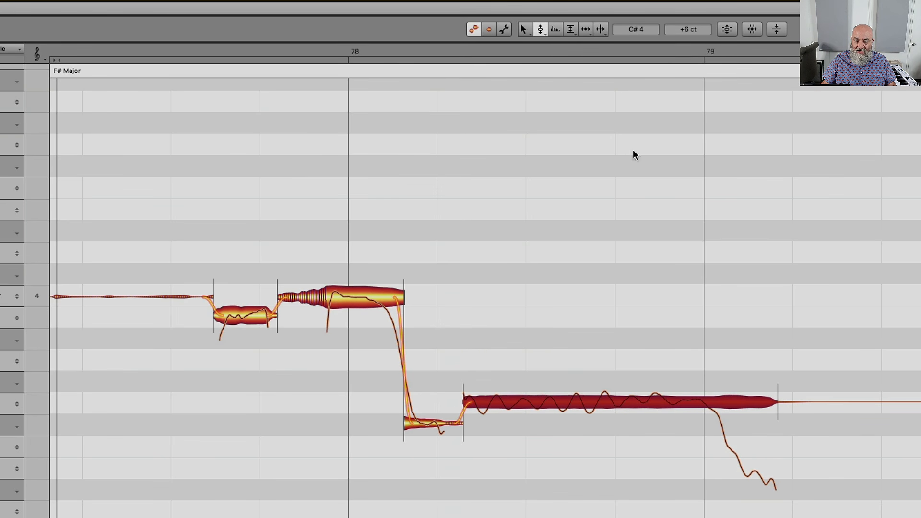
{"action": "left_click_drag", "start_coordinate": [580, 401], "coordinate": [582, 399]}
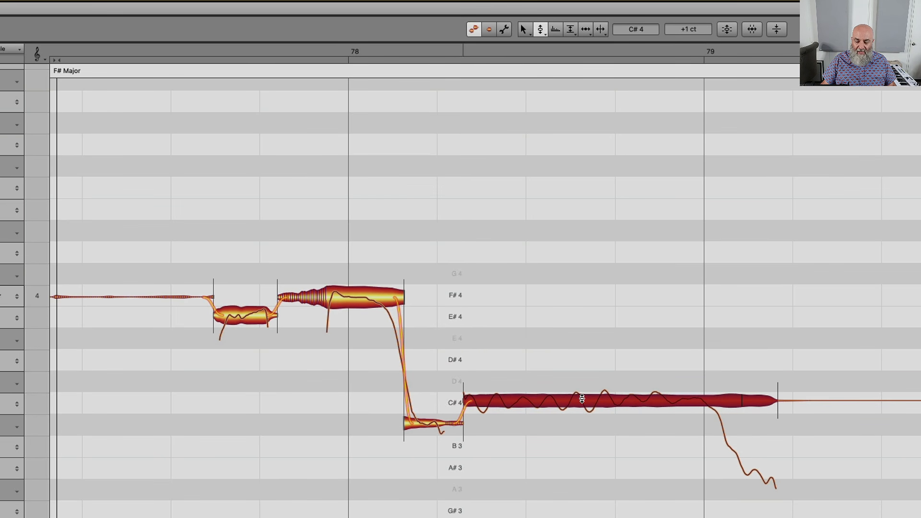
Step: Add a fade-out from just before bar 79 to the end of the merged C#4 note with the Fade Tool and audition it
{"action": "right_click", "coordinate": [646, 393]}
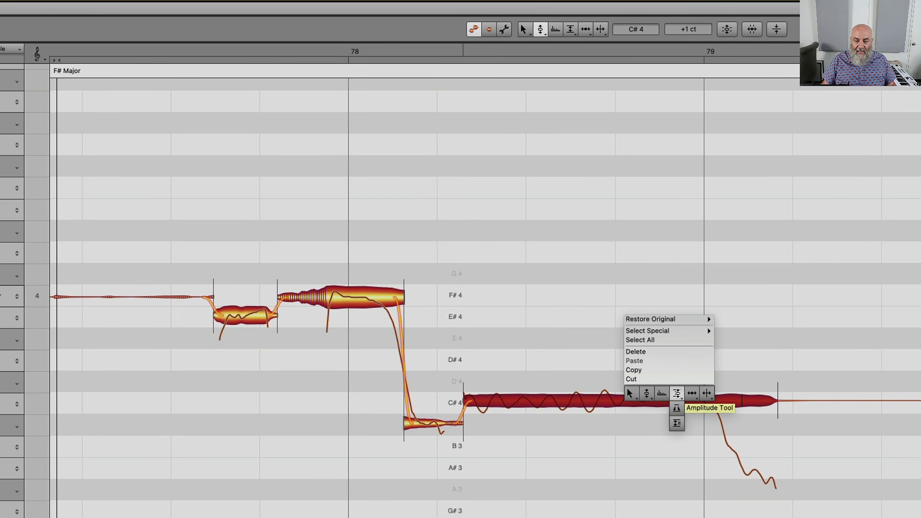
{"action": "left_click", "coordinate": [676, 408]}
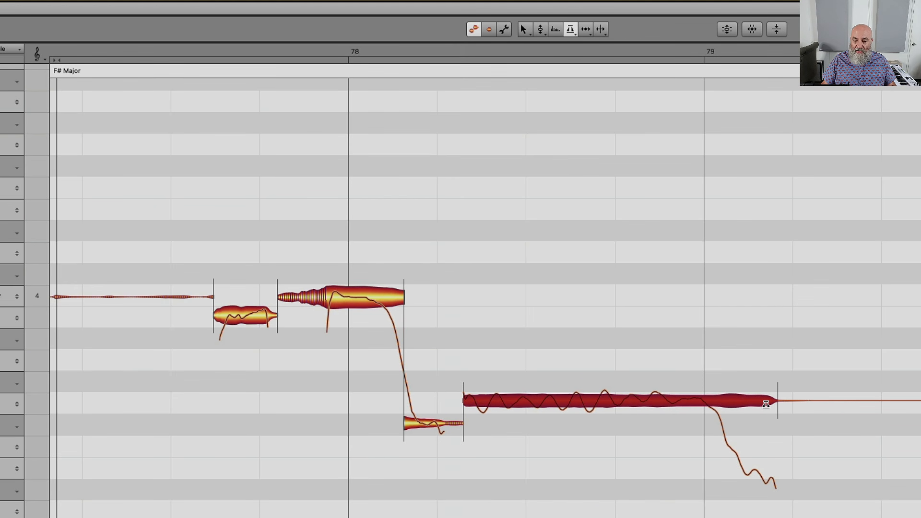
{"action": "left_click_drag", "start_coordinate": [766, 404], "coordinate": [674, 418]}
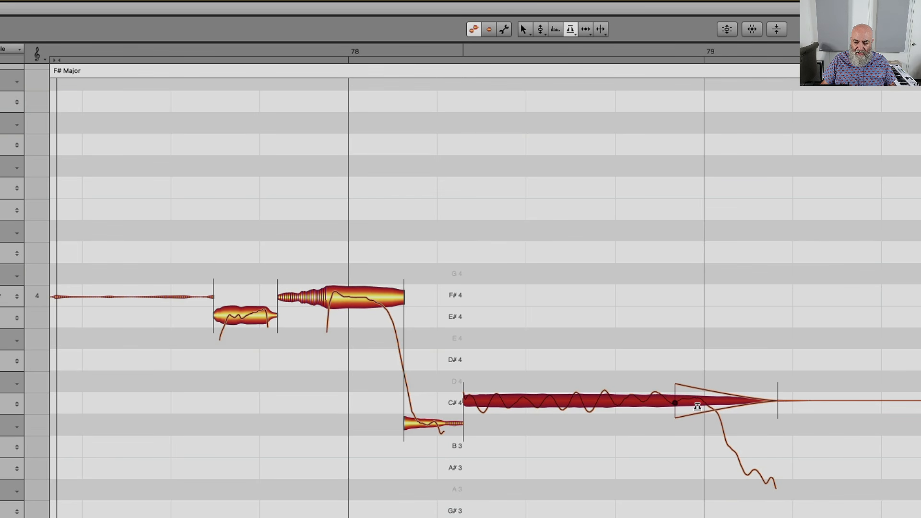
{"action": "key", "text": "space"}
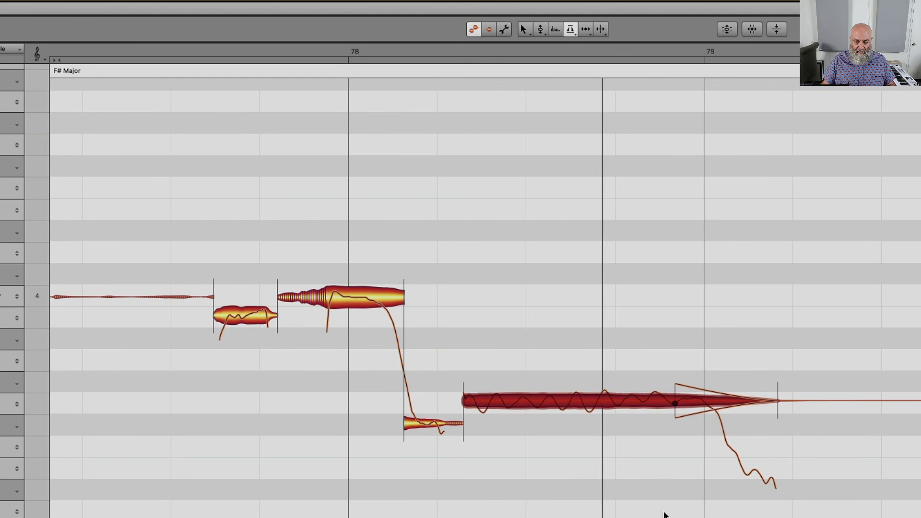
{"action": "key", "text": "space"}
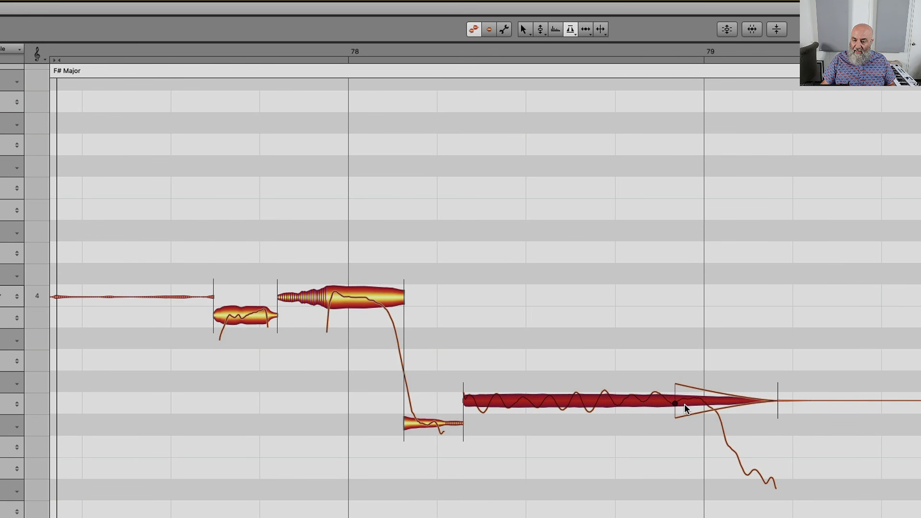
Step: Start the C#4 note's fade-out slightly earlier with a more curved slope, listen to it, and clear the note selection
{"action": "left_click_drag", "start_coordinate": [698, 393], "coordinate": [663, 416]}
{"action": "key", "text": "space"}
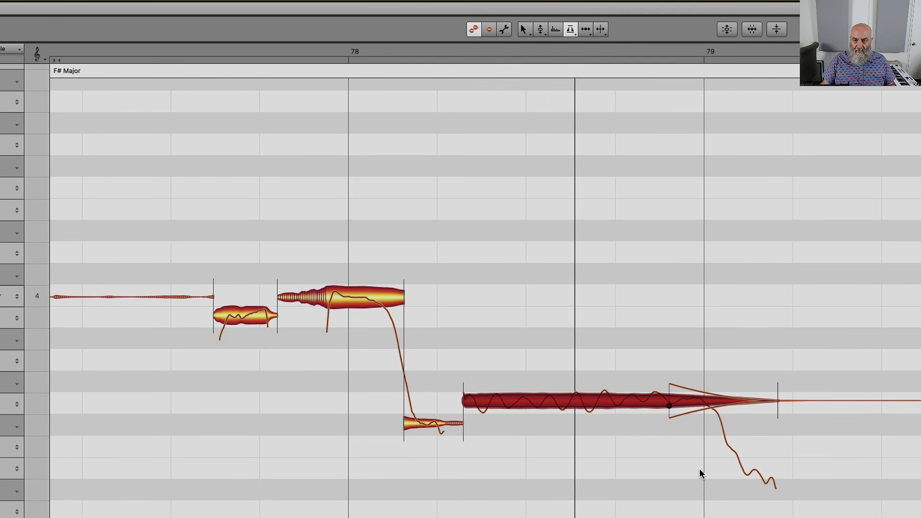
{"action": "key", "text": "space"}
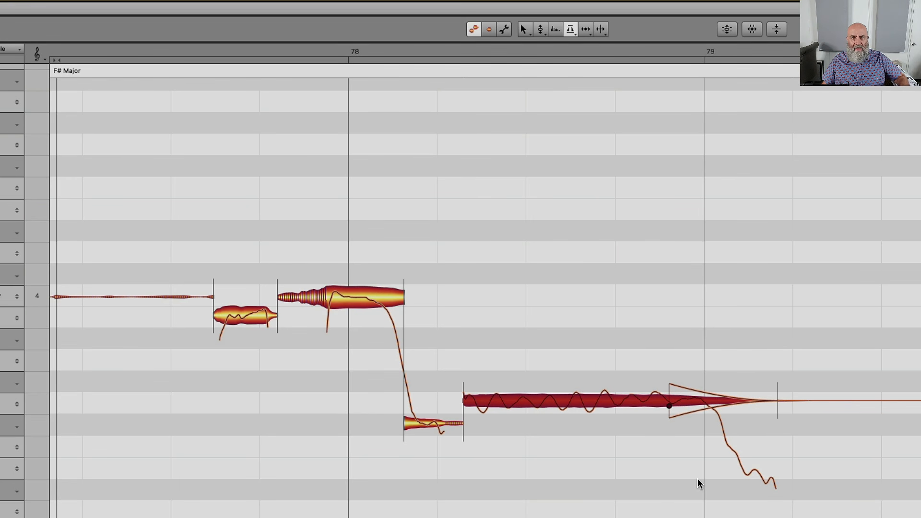
{"action": "left_click", "coordinate": [657, 489]}
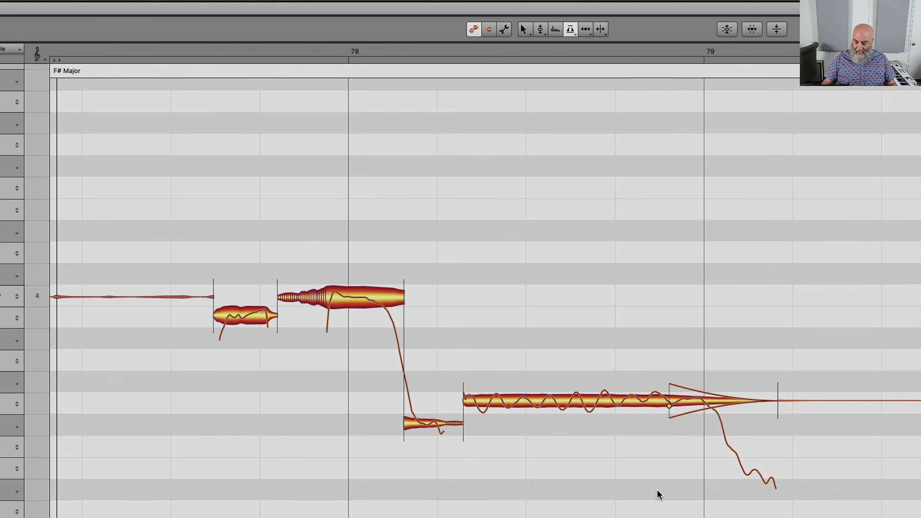
Step: Go to the phrase around bar 83 and listen to it
{"action": "key", "text": "Tab"}
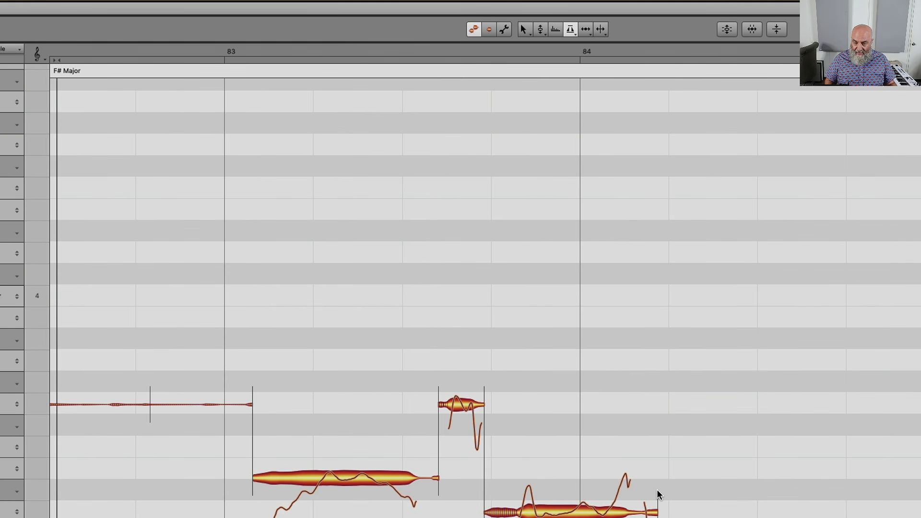
{"action": "scroll", "coordinate": [647, 294], "scroll_direction": "down", "scroll_amount": 4}
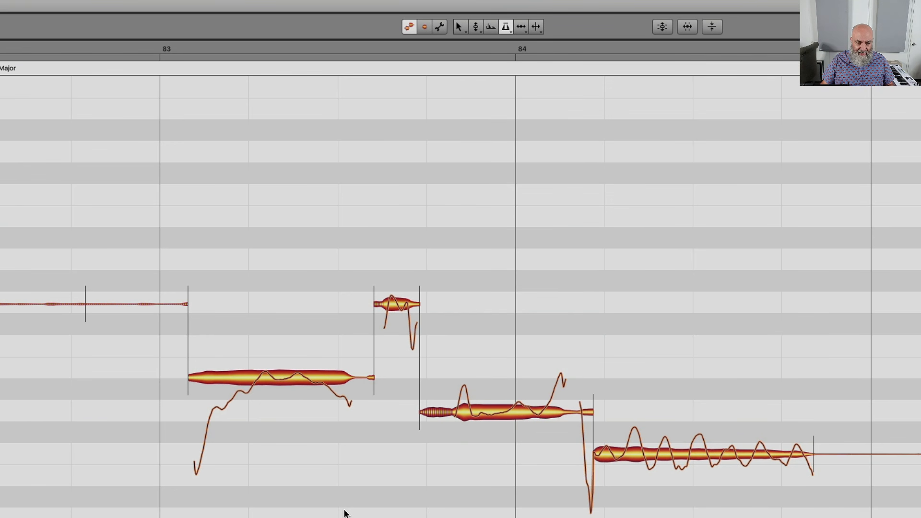
{"action": "key", "text": "space"}
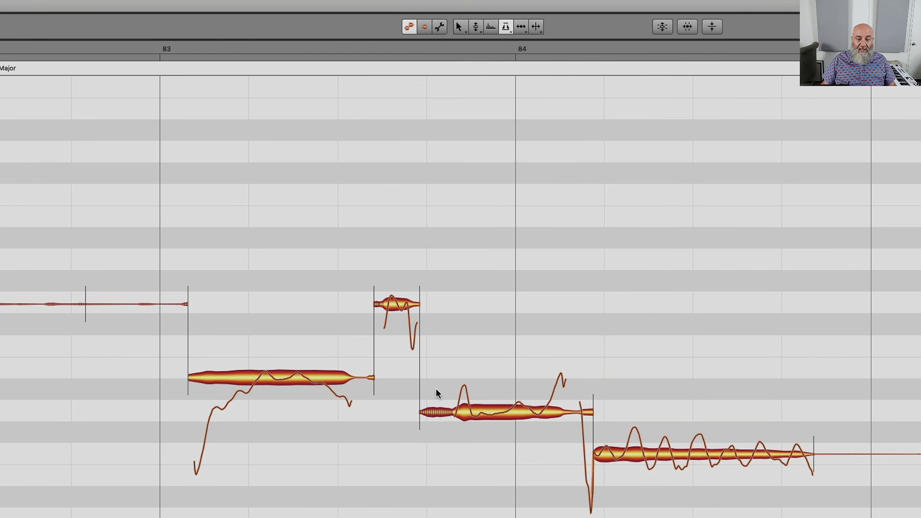
Step: Try splitting the A#3 note after bar 83 about a third of the way in with the Note Separation Tool, and undo the split
{"action": "right_click", "coordinate": [249, 430]}
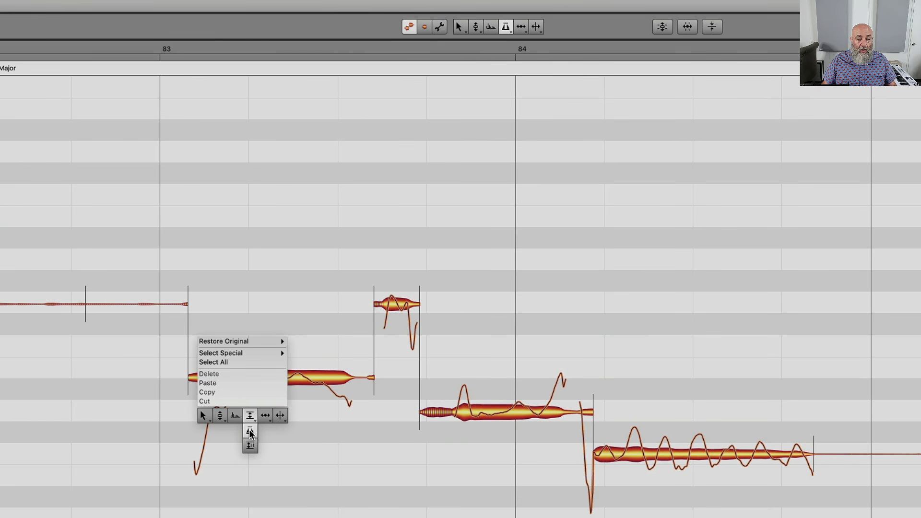
{"action": "left_click", "coordinate": [281, 415]}
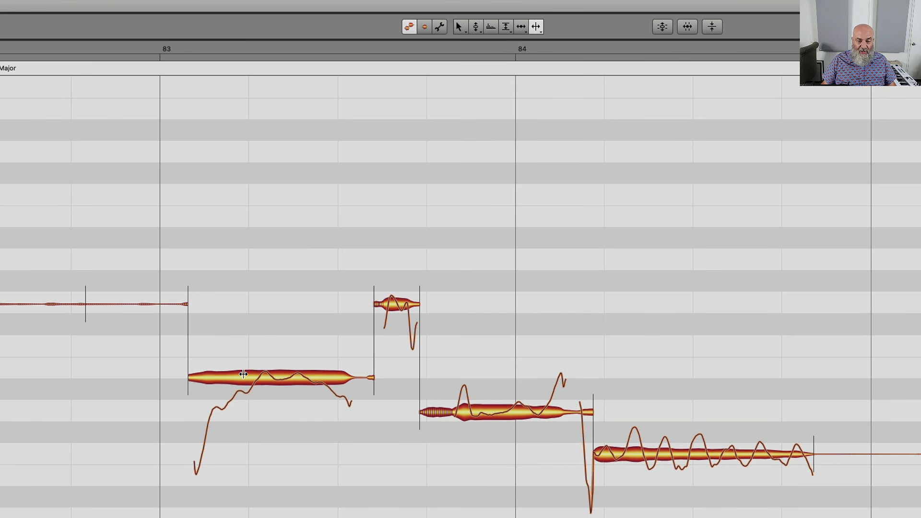
{"action": "left_click_drag", "start_coordinate": [245, 376], "coordinate": [265, 410]}
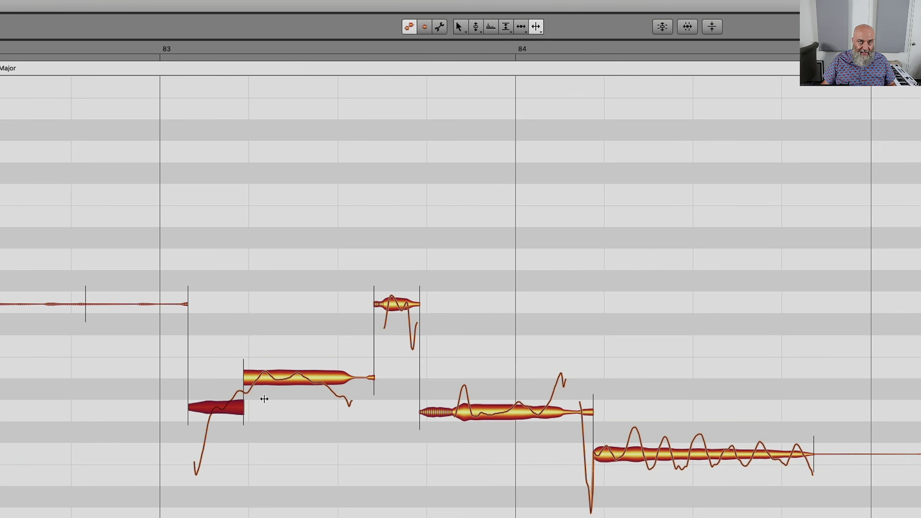
{"action": "key", "text": "ctrl+z"}
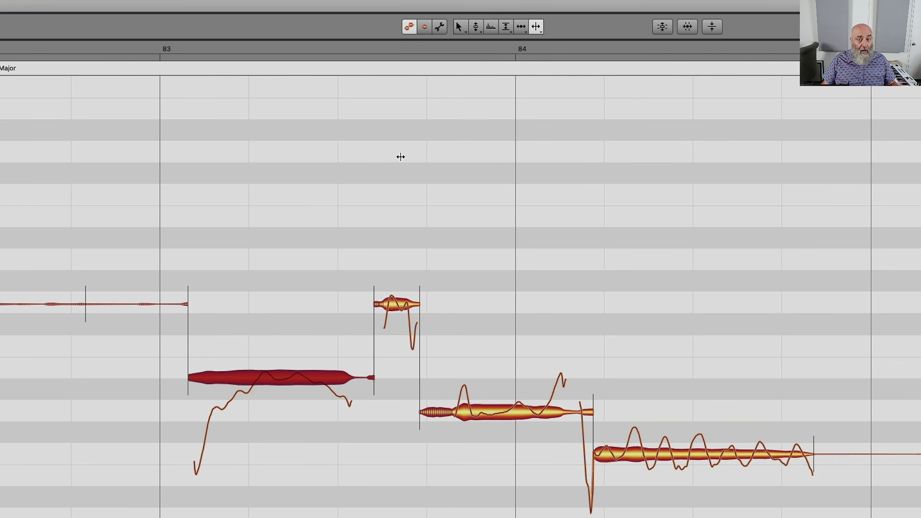
Step: Reduce the number of suggested note starting points using the Note Separation Tool in Note Assignment Mode, and return to Track Mode
{"action": "left_click", "coordinate": [441, 27]}
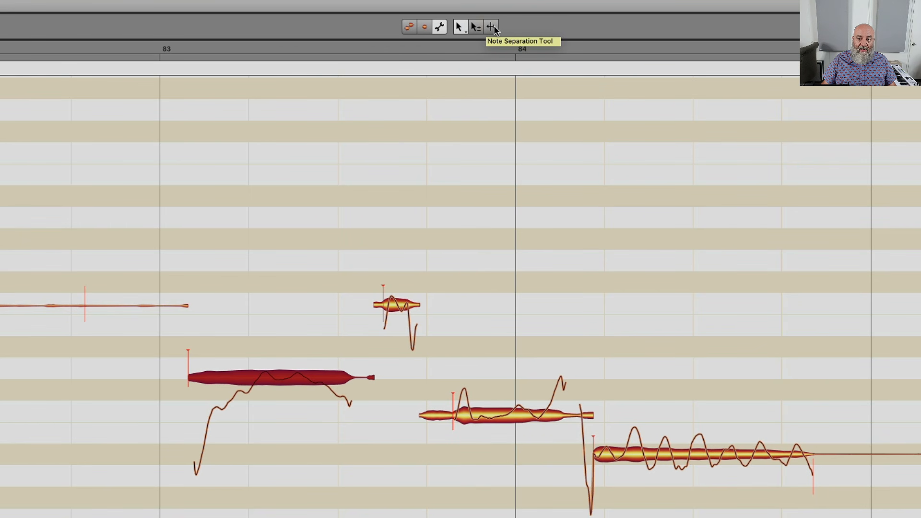
{"action": "left_click", "coordinate": [492, 27]}
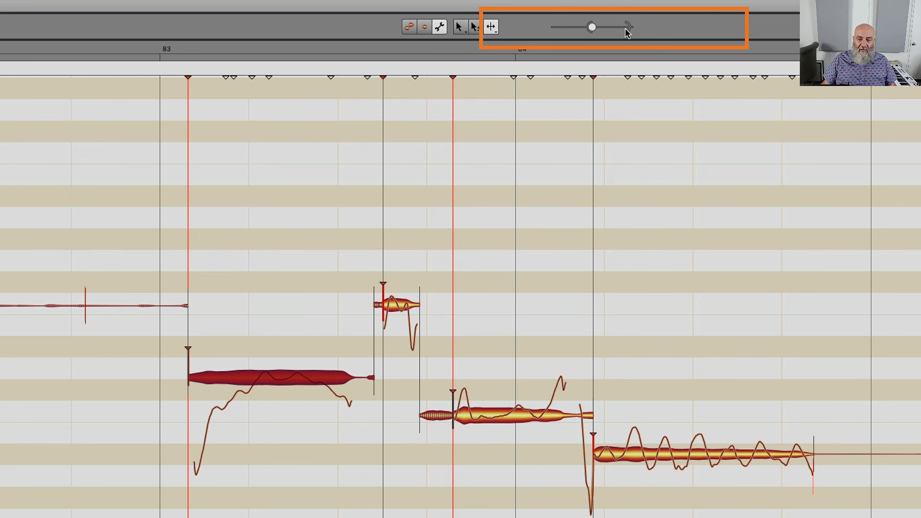
{"action": "mouse_move", "coordinate": [627, 29]}
{"action": "left_mouse_down"}
{"action": "mouse_move", "coordinate": [611, 33]}
{"action": "mouse_move", "coordinate": [623, 34]}
{"action": "left_mouse_up"}
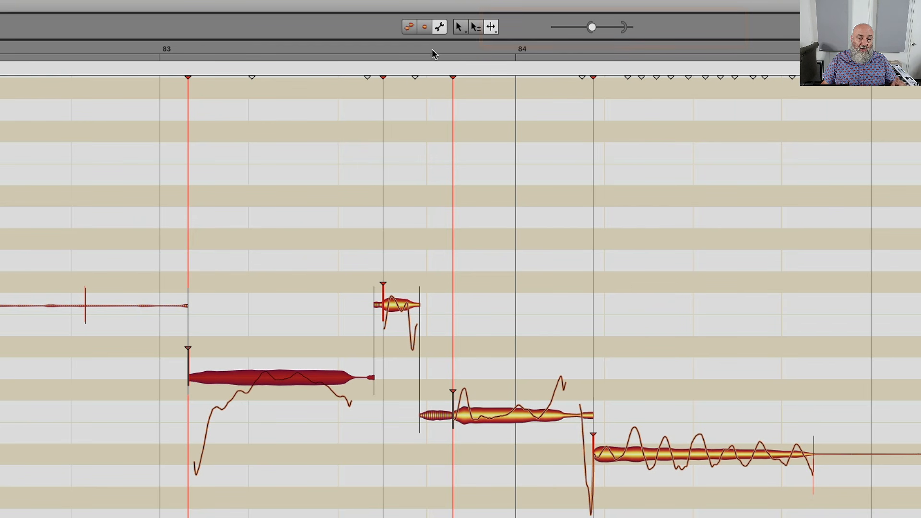
{"action": "left_click", "coordinate": [409, 27]}
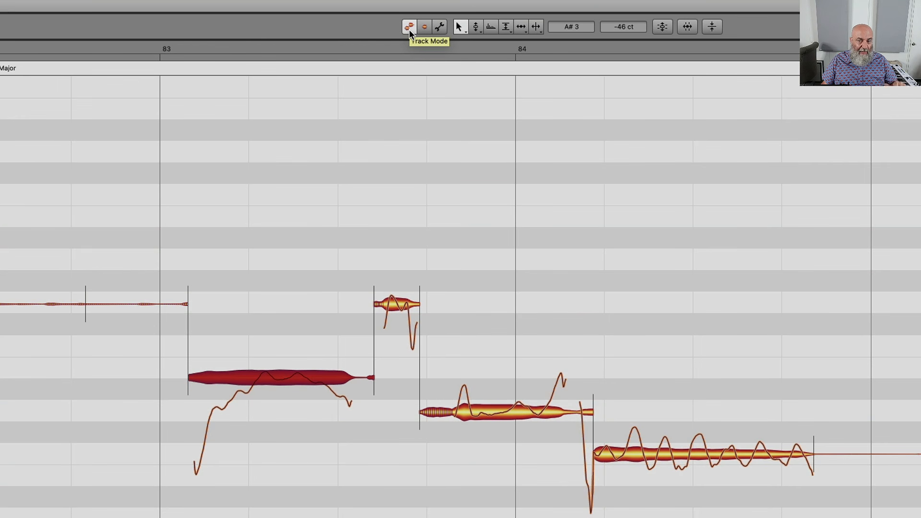
Step: Split the A#3 note after bar 83 about a fifth of the way in using the Note Separation Tool
{"action": "left_click", "coordinate": [279, 380]}
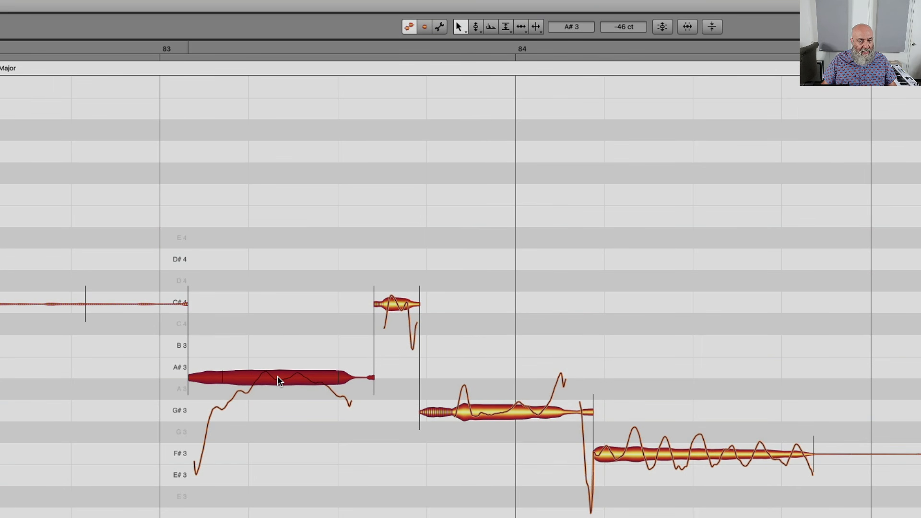
{"action": "right_click", "coordinate": [279, 380]}
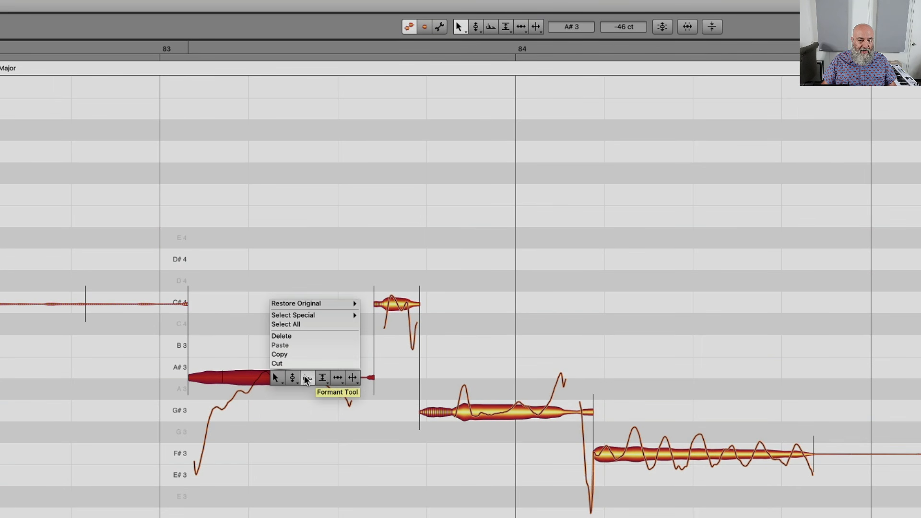
{"action": "mouse_move", "coordinate": [350, 378]}
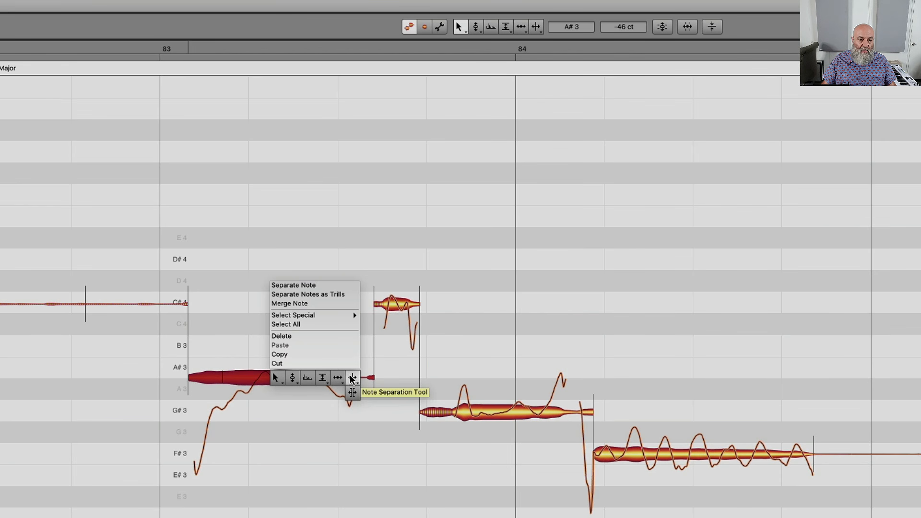
{"action": "left_click", "coordinate": [339, 287]}
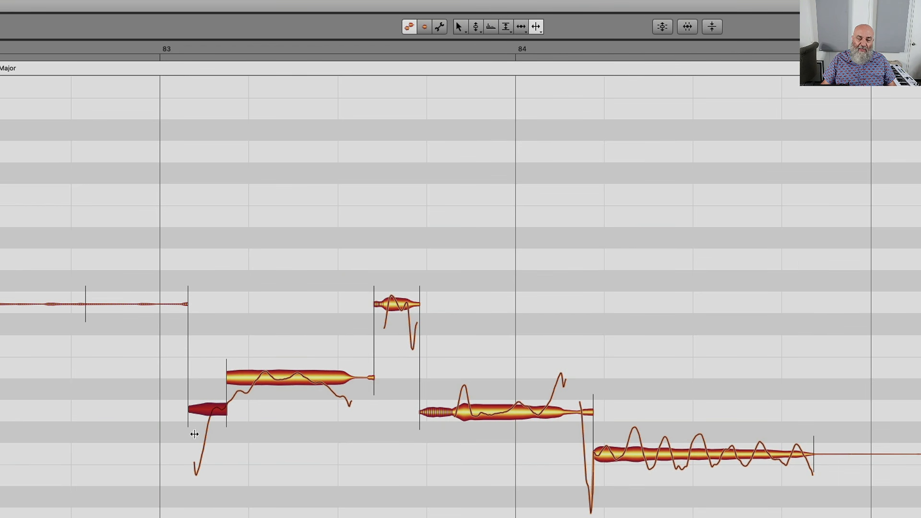
Step: Raise the longer second part of the split note onto the centre of A#3 with the Pitch Tool
{"action": "right_click", "coordinate": [260, 416]}
{"action": "left_click", "coordinate": [201, 416]}
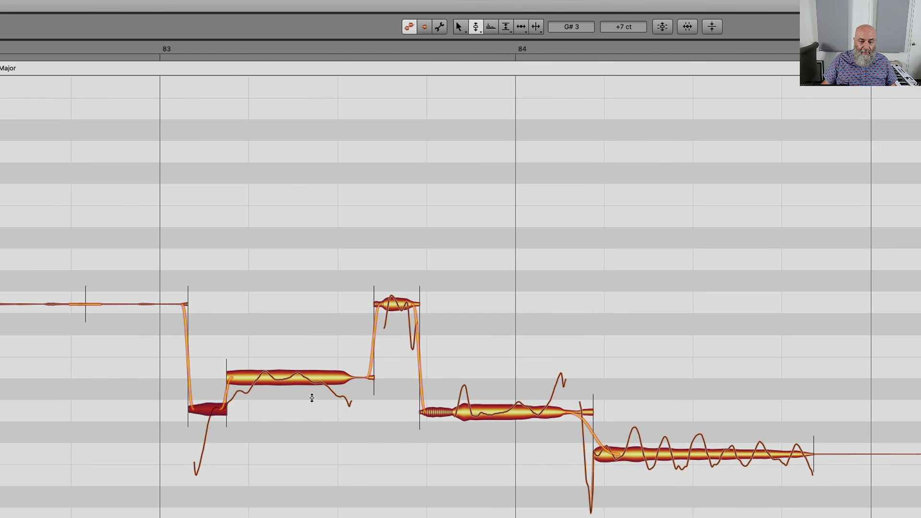
{"action": "left_click_drag", "start_coordinate": [288, 379], "coordinate": [288, 367]}
Step: Raise the level of the short G#3 note after bar 83 to +6.48 dB with the Amplitude Tool and listen to it
{"action": "left_click", "coordinate": [203, 406]}
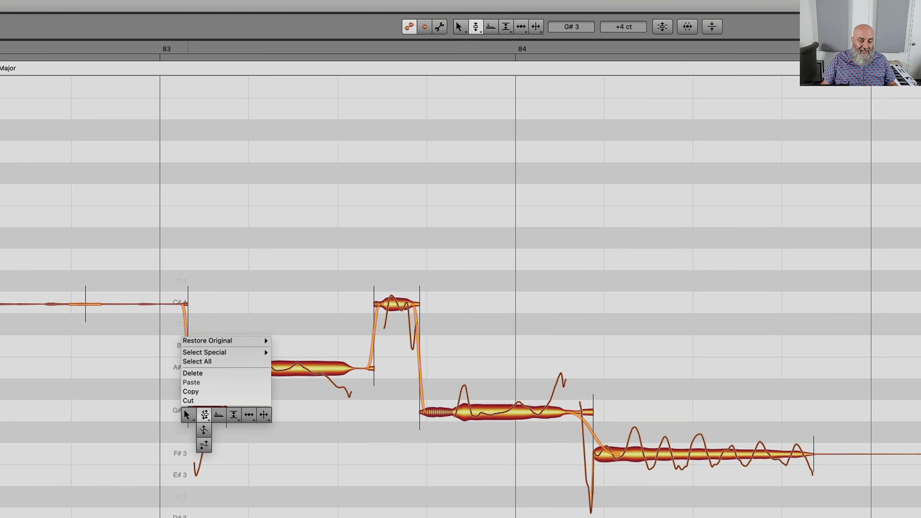
{"action": "right_click", "coordinate": [205, 415]}
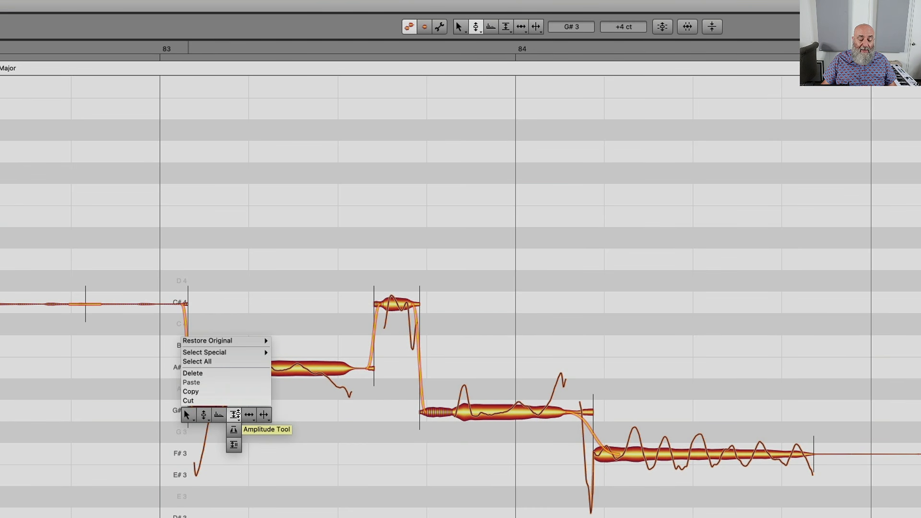
{"action": "left_click", "coordinate": [234, 416]}
{"action": "left_click_drag", "start_coordinate": [206, 412], "coordinate": [209, 378]}
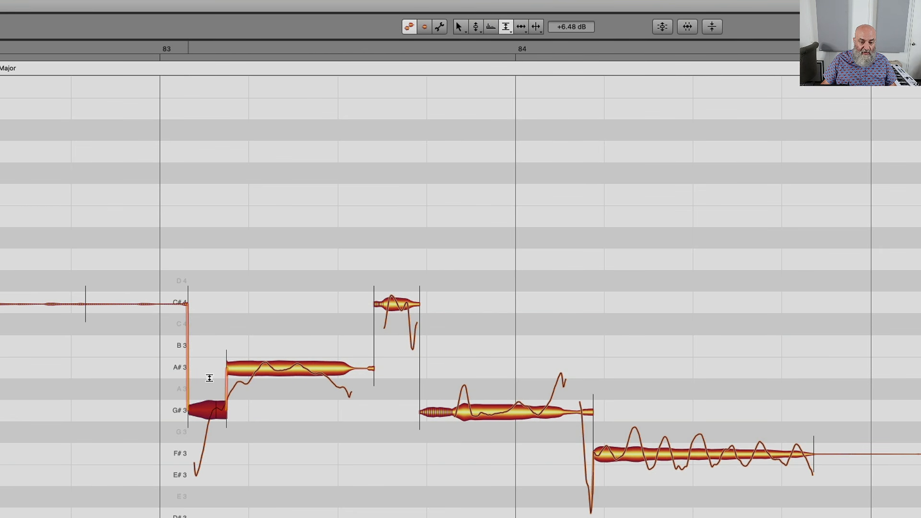
{"action": "key", "text": "space"}
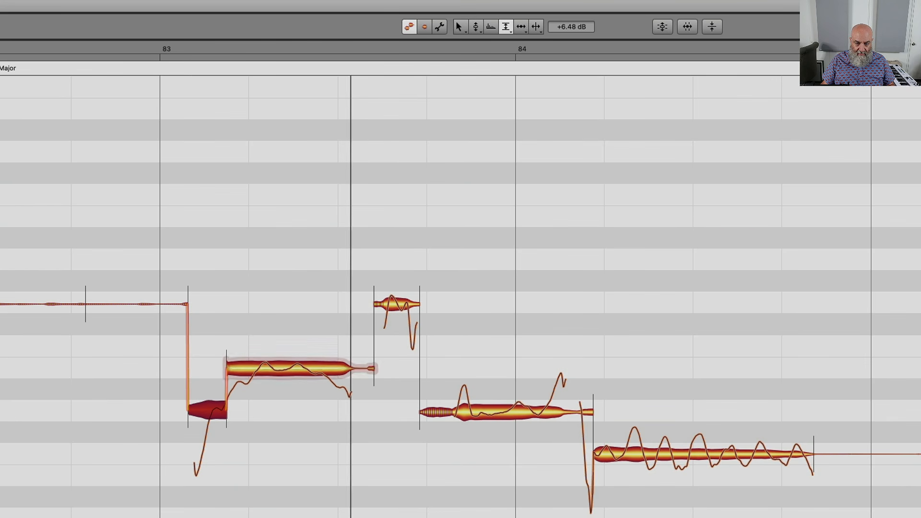
{"action": "key", "text": "space"}
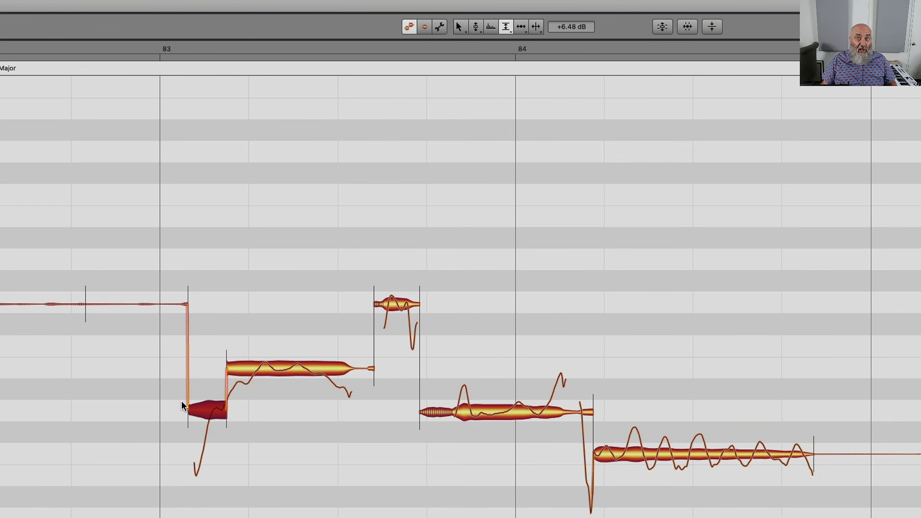
Step: Smooth the amplitude transition from the short G#3 note into the A#3 note, clear the selection, and listen to the passage
{"action": "left_click", "coordinate": [205, 408]}
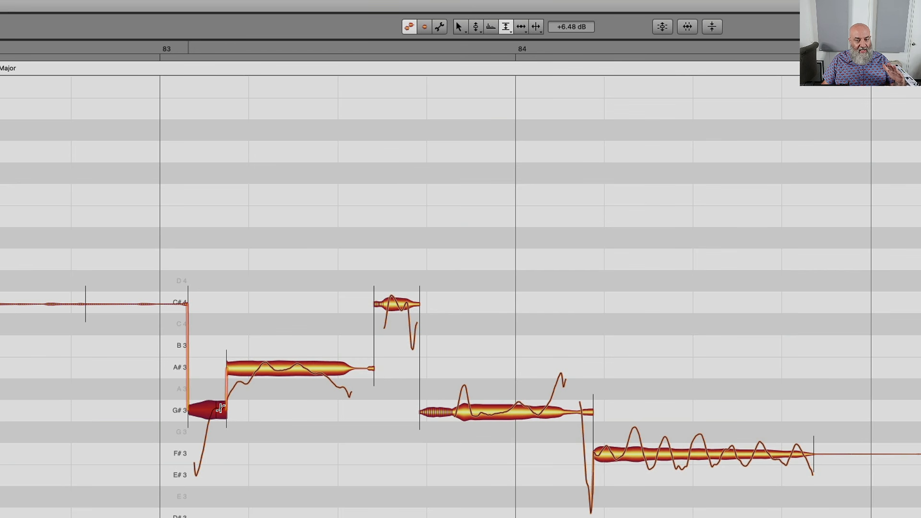
{"action": "left_click_drag", "start_coordinate": [220, 407], "coordinate": [220, 361]}
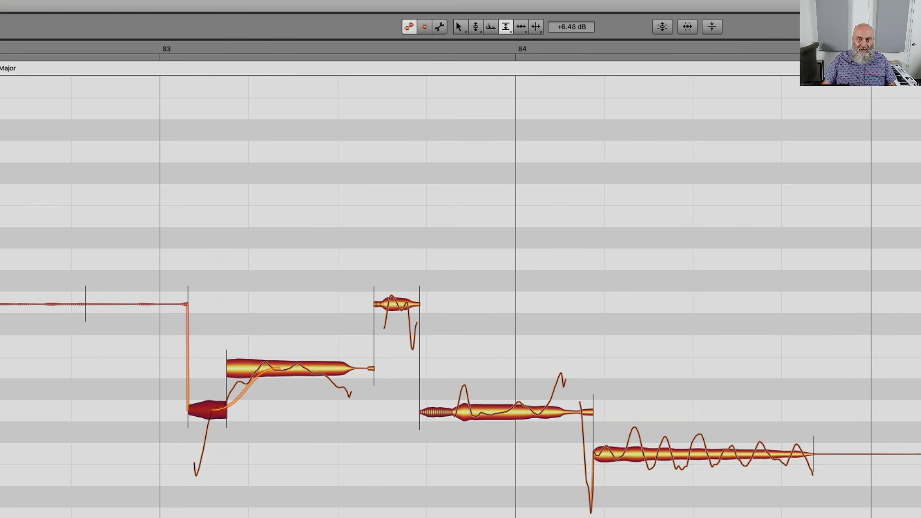
{"action": "left_click", "coordinate": [179, 517]}
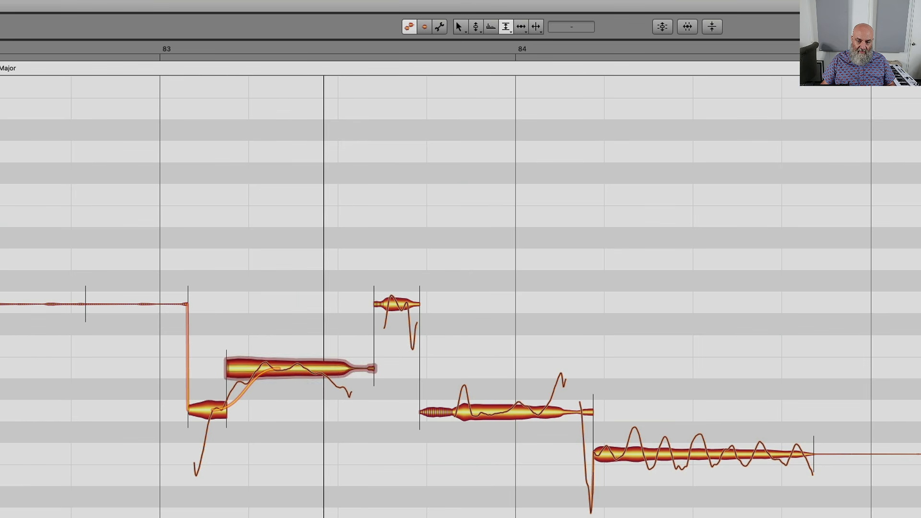
{"action": "key", "text": "space"}
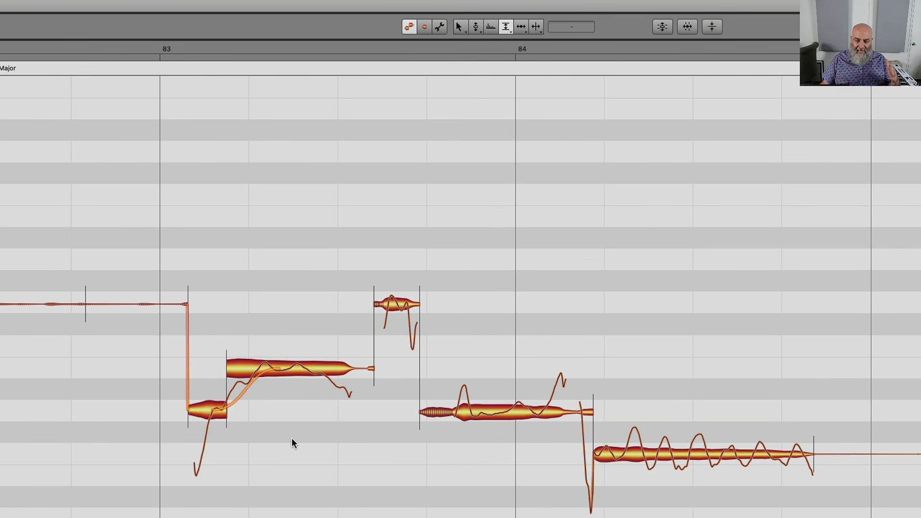
Step: Select the F#3 note after bar 84, examine the Shortcuts categories in the preferences, and close them
{"action": "left_click", "coordinate": [628, 454]}
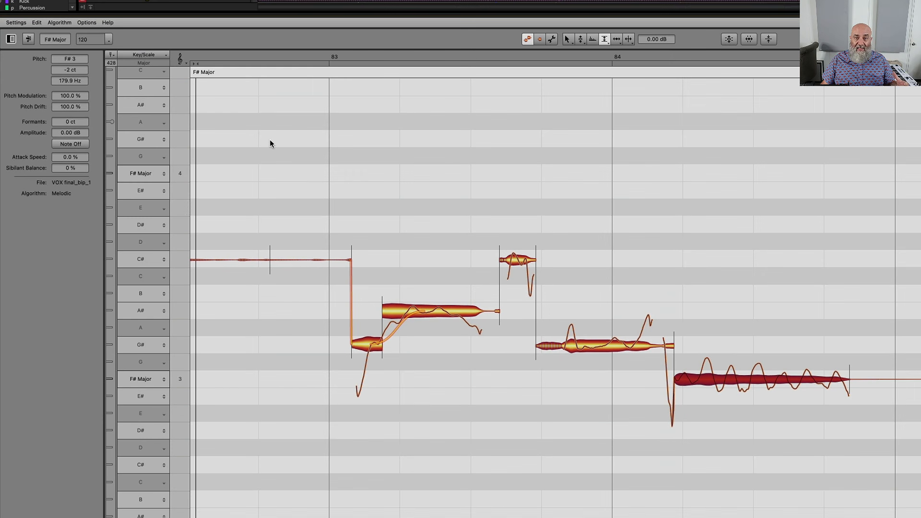
{"action": "left_click", "coordinate": [19, 22]}
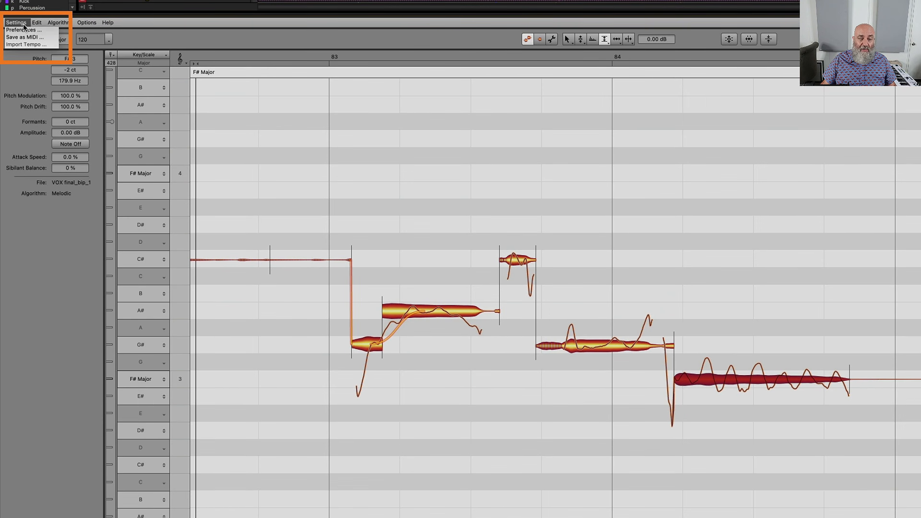
{"action": "left_click", "coordinate": [23, 29]}
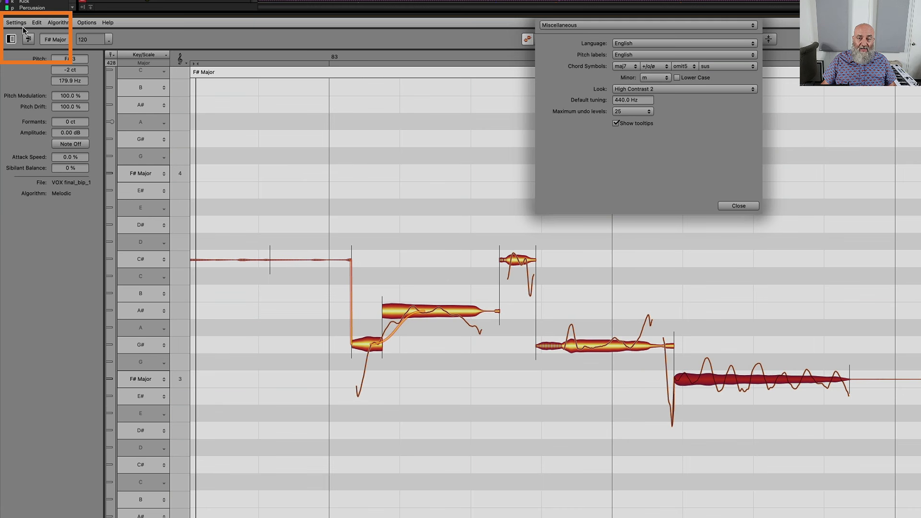
{"action": "left_click", "coordinate": [589, 24]}
{"action": "left_click", "coordinate": [588, 37]}
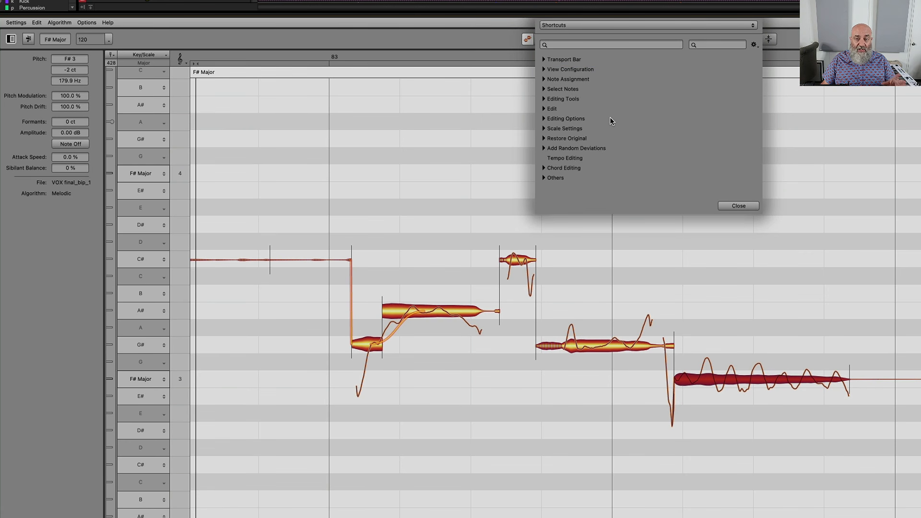
{"action": "left_click", "coordinate": [738, 205]}
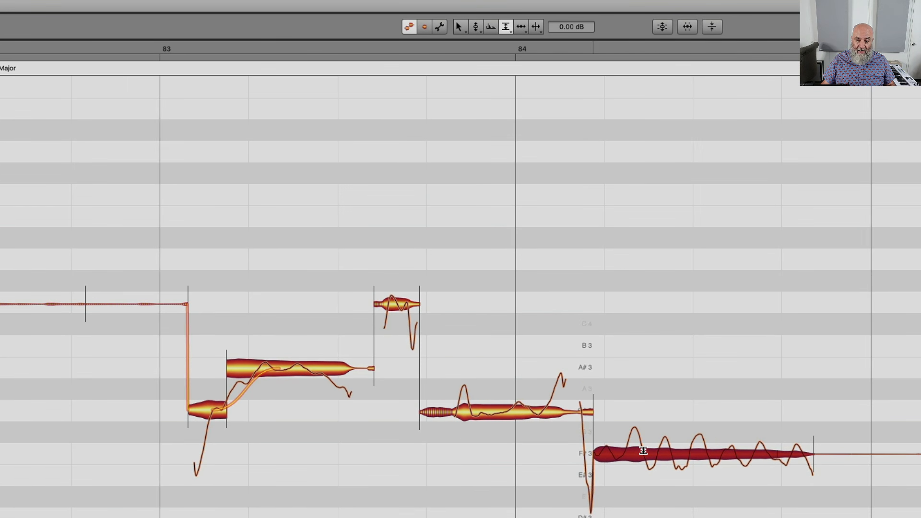
Step: Split the F#3 note after bar 84 near its start and raise the first part's level to +9.12 dB
{"action": "double_click", "coordinate": [629, 455]}
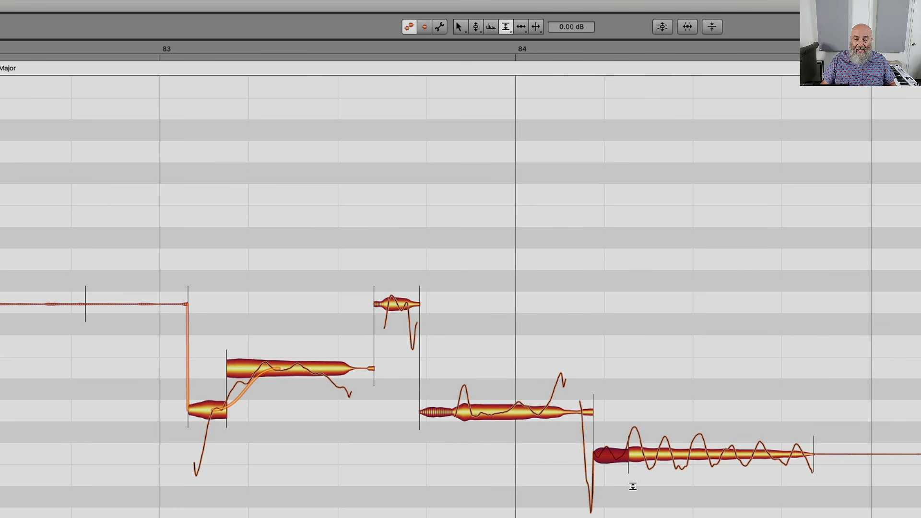
{"action": "right_click", "coordinate": [610, 478]}
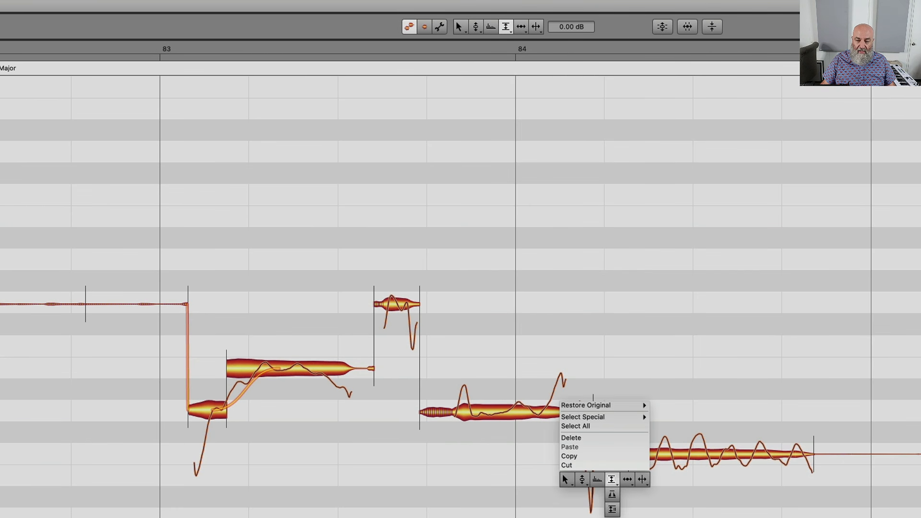
{"action": "left_click", "coordinate": [611, 494]}
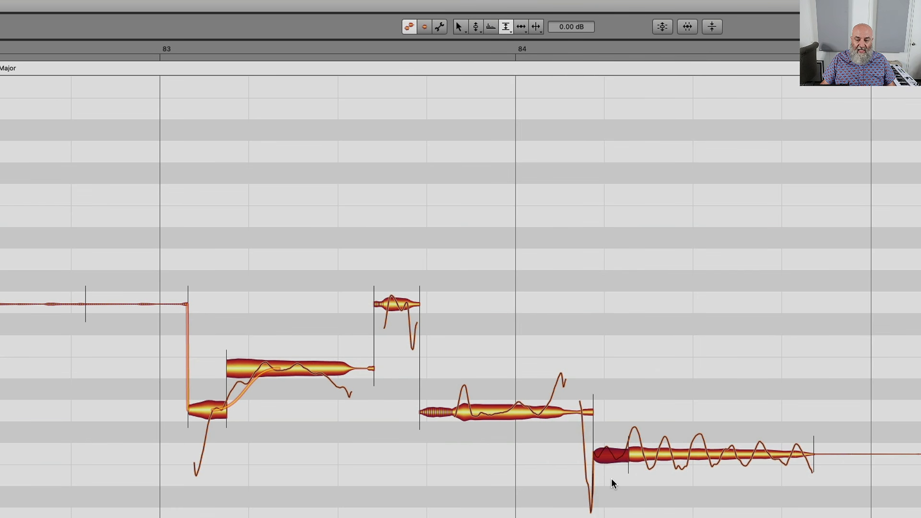
{"action": "left_click_drag", "start_coordinate": [609, 453], "coordinate": [610, 409]}
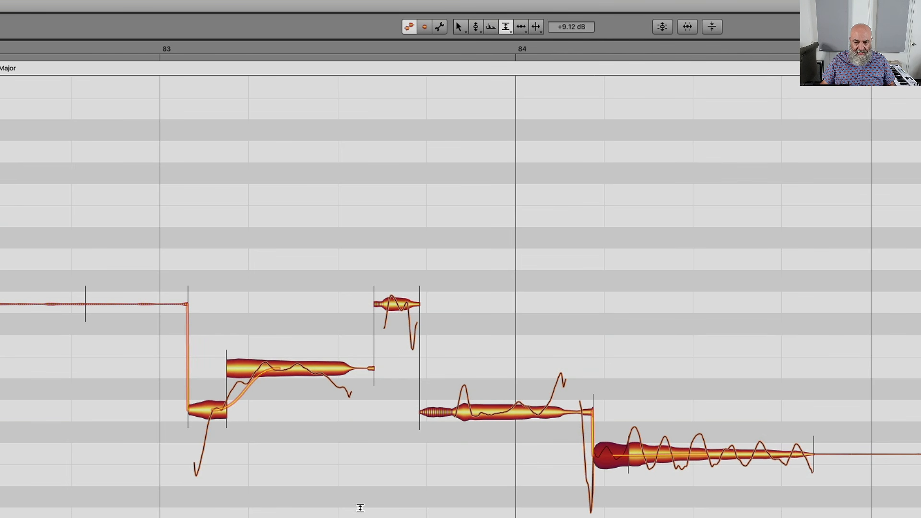
Step: Listen to the edited F#3 note and adjust the amplitude transition between its two parts
{"action": "left_click", "coordinate": [340, 508]}
{"action": "key", "text": "space"}
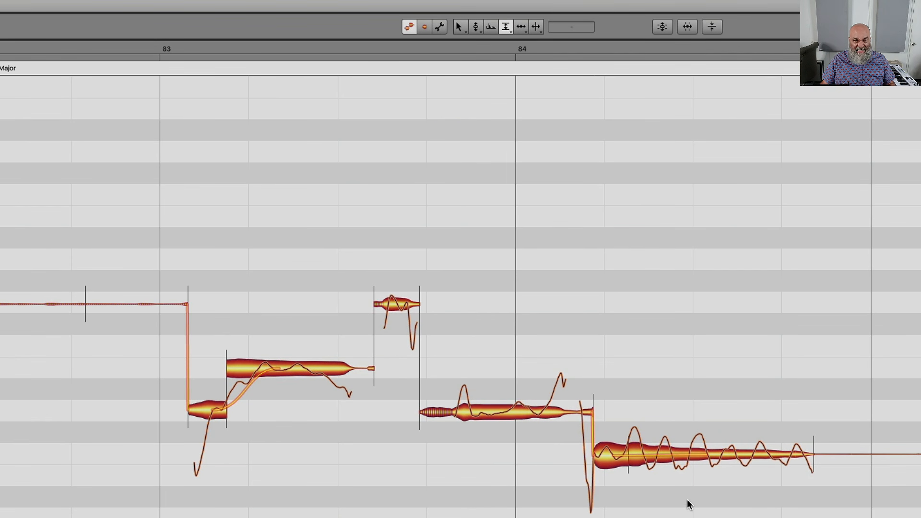
{"action": "left_click", "coordinate": [615, 455]}
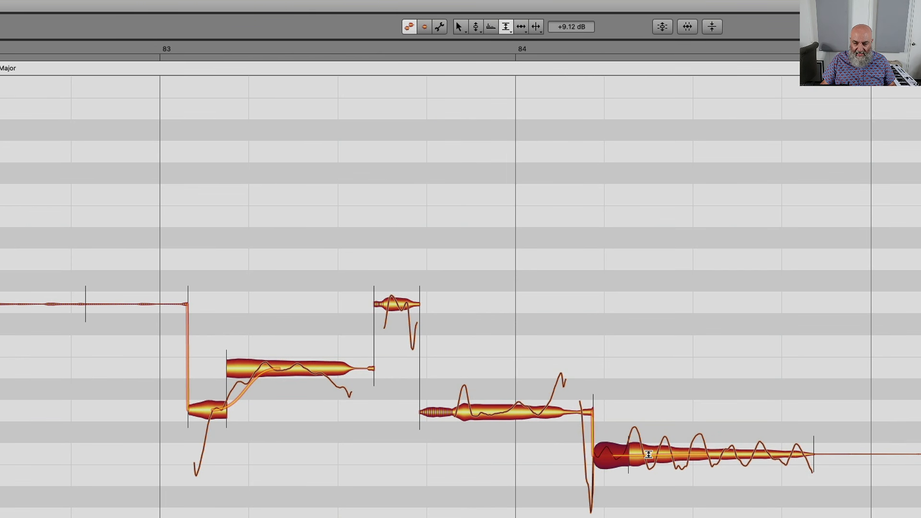
{"action": "left_click_drag", "start_coordinate": [649, 454], "coordinate": [648, 471]}
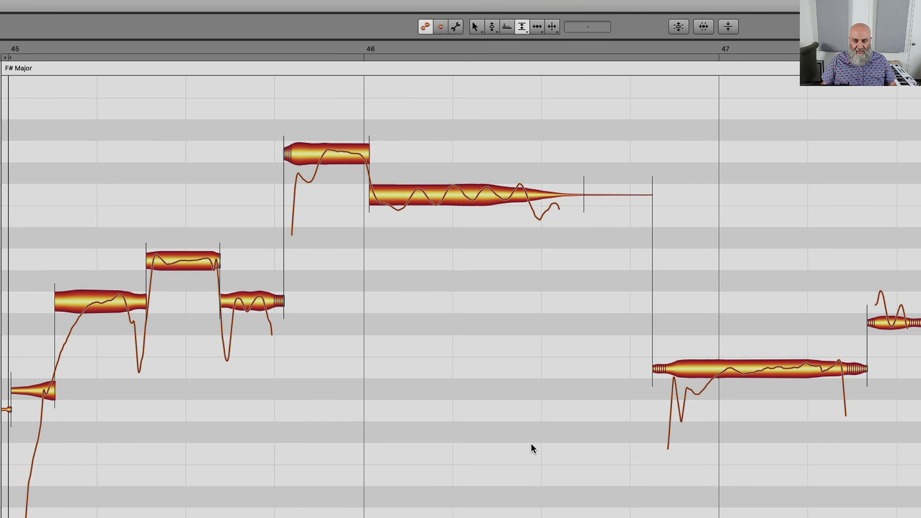
Step: Set the attack speed of the long A#3 note around bar 47 to 37.0 % with the Attack Speed Tool and listen to it
{"action": "right_click", "coordinate": [556, 439]}
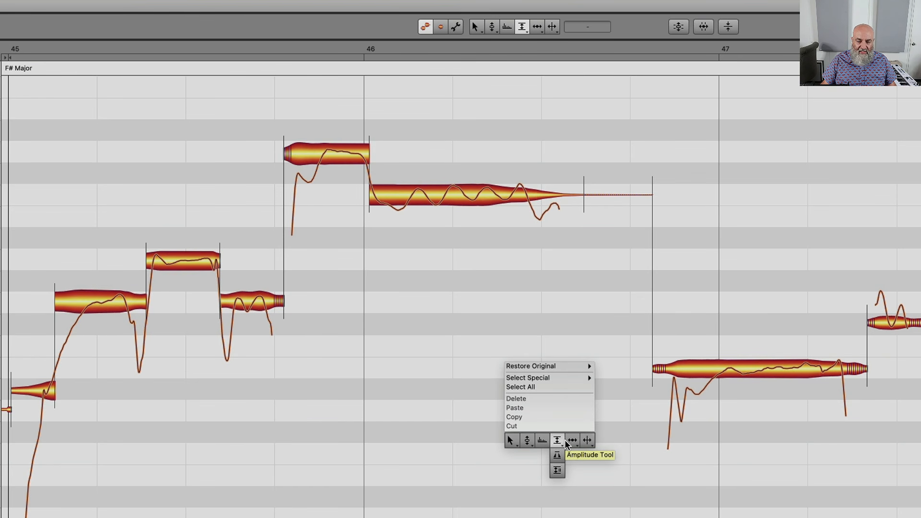
{"action": "left_click", "coordinate": [572, 440]}
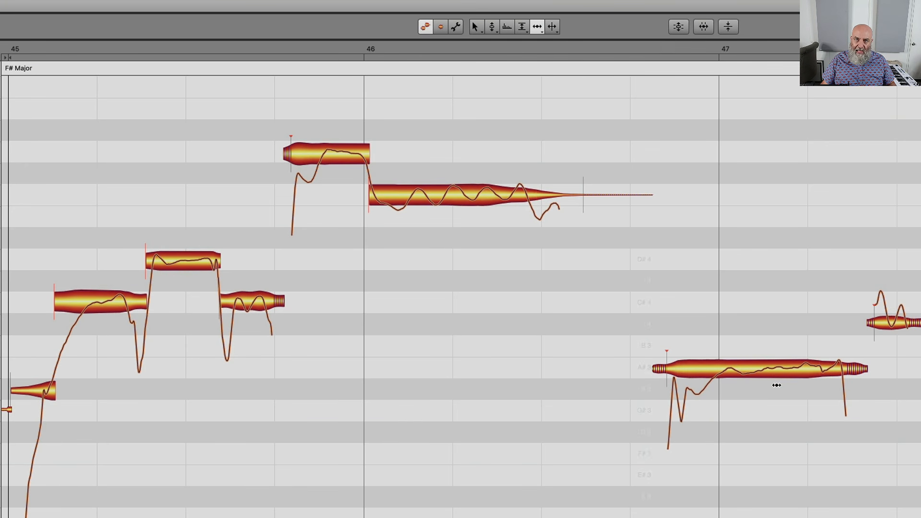
{"action": "right_click", "coordinate": [596, 364]}
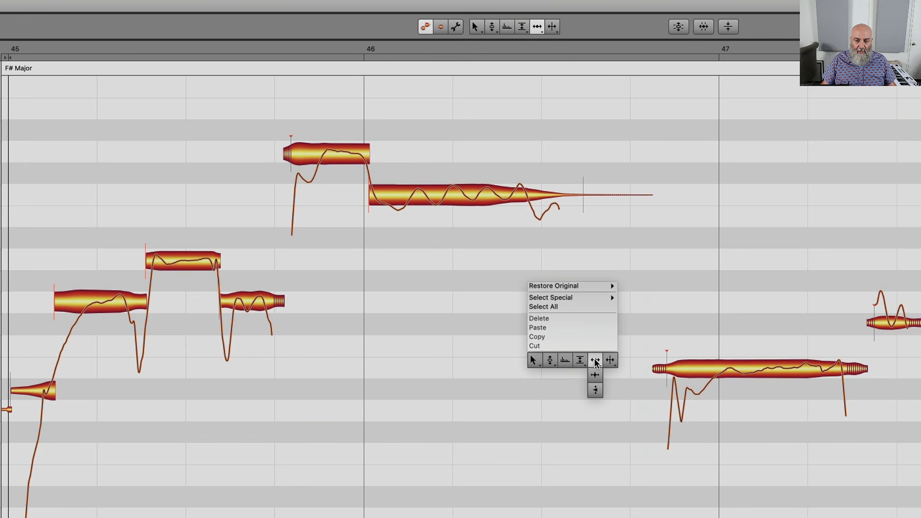
{"action": "left_click", "coordinate": [596, 389]}
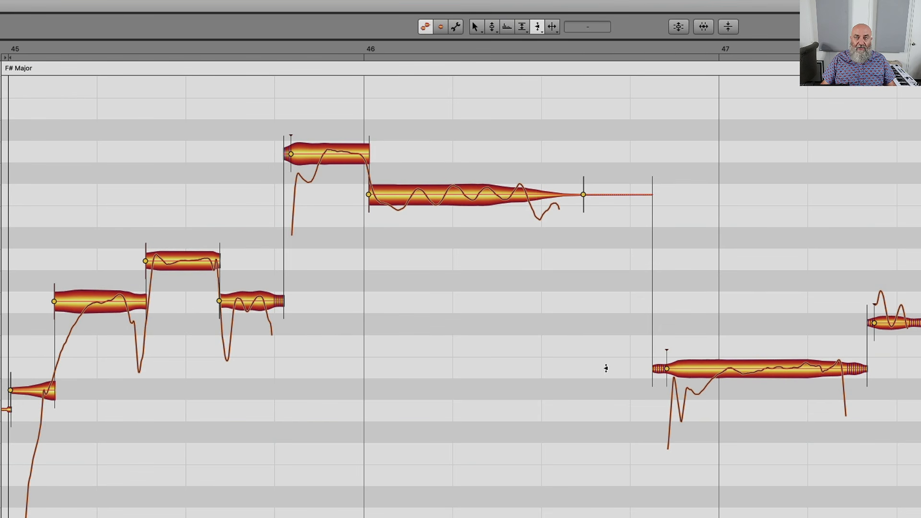
{"action": "left_click", "coordinate": [686, 379]}
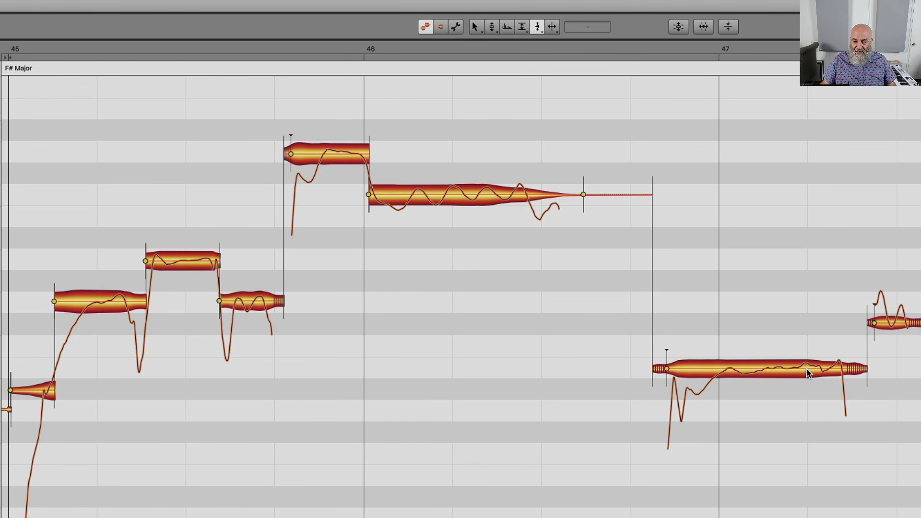
{"action": "mouse_move", "coordinate": [805, 368]}
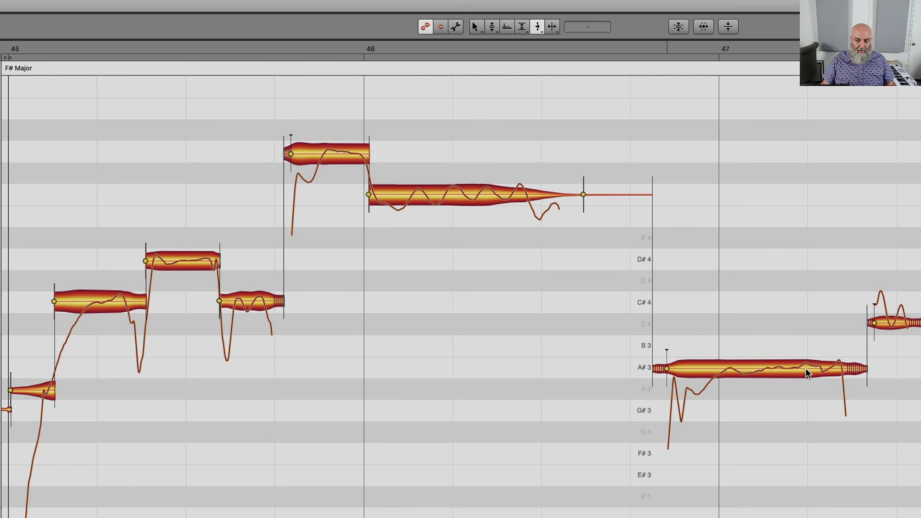
{"action": "right_click", "coordinate": [697, 365]}
{"action": "key", "text": "Escape"}
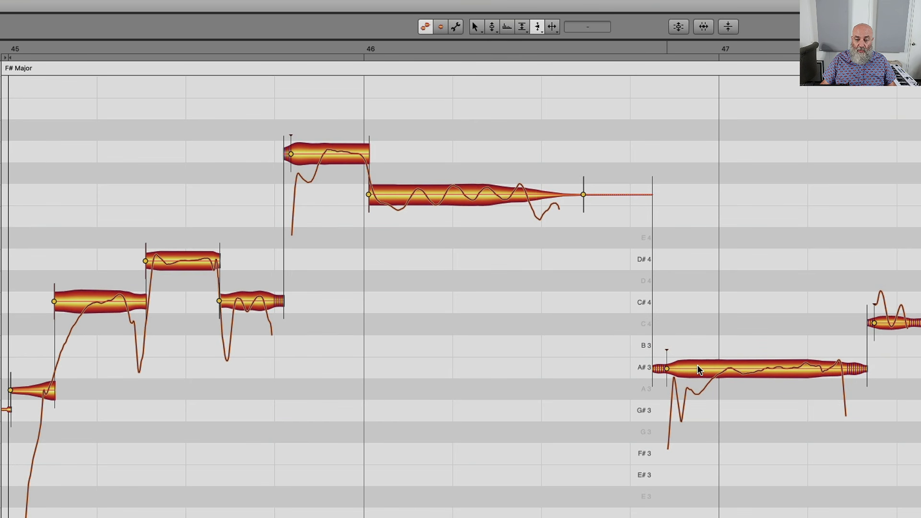
{"action": "mouse_move", "coordinate": [697, 370]}
{"action": "left_mouse_down"}
{"action": "mouse_move", "coordinate": [699, 344]}
{"action": "mouse_move", "coordinate": [699, 366]}
{"action": "left_mouse_up"}
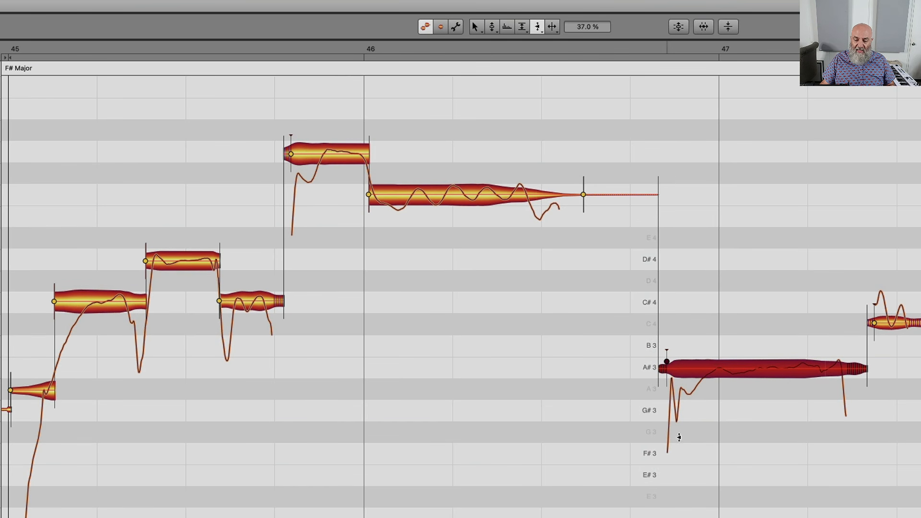
{"action": "key", "text": "space"}
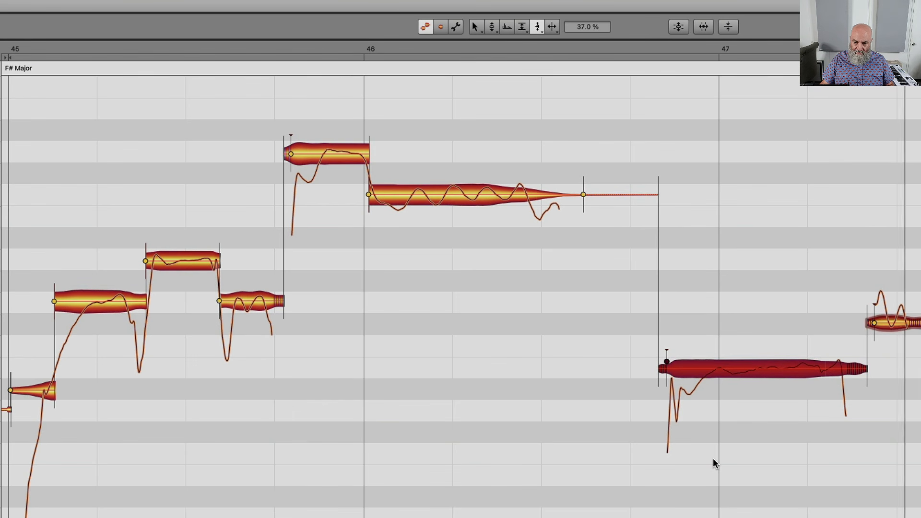
Step: Add a time handle inside the long A#3 note just before bar 47, move it slightly earlier, and listen to the phrase
{"action": "key", "text": "space"}
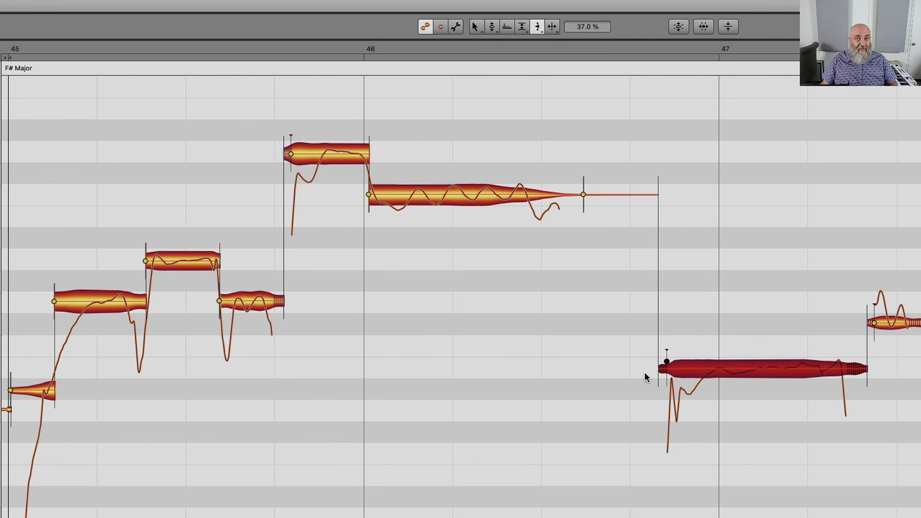
{"action": "right_click", "coordinate": [619, 387]}
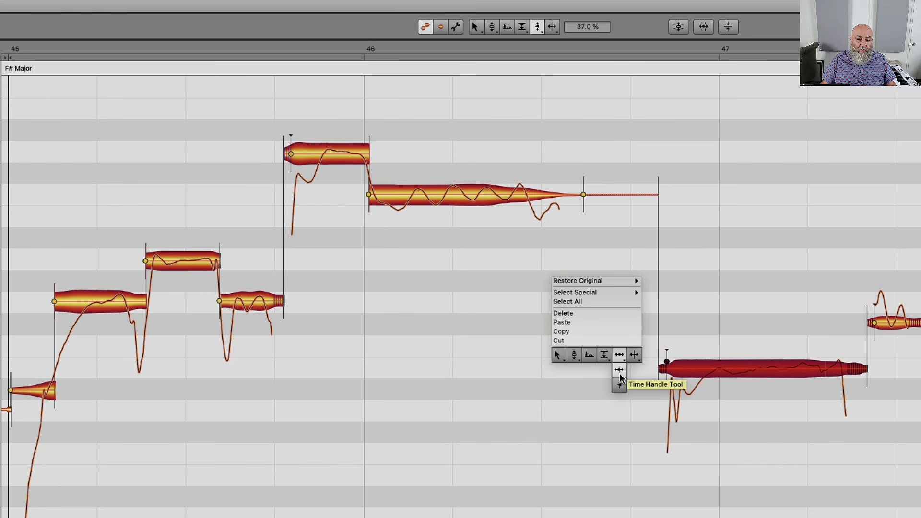
{"action": "left_click", "coordinate": [619, 385]}
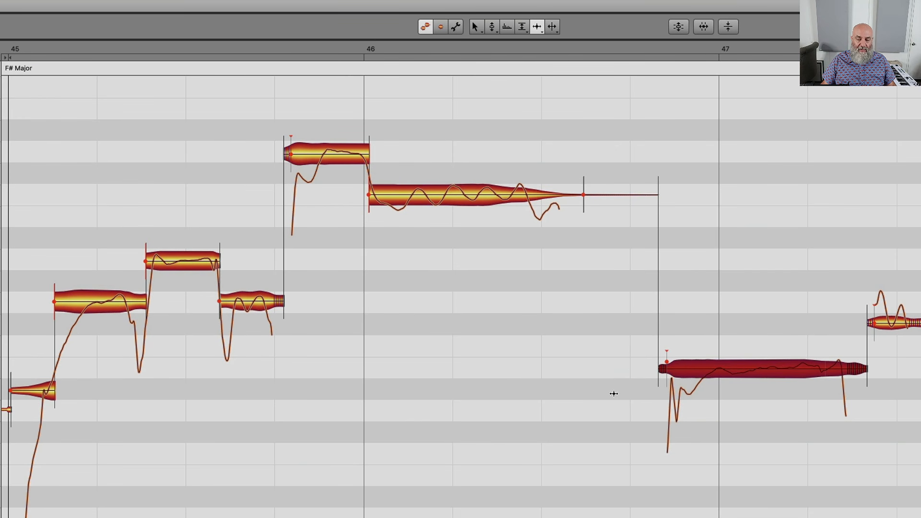
{"action": "left_click", "coordinate": [718, 369]}
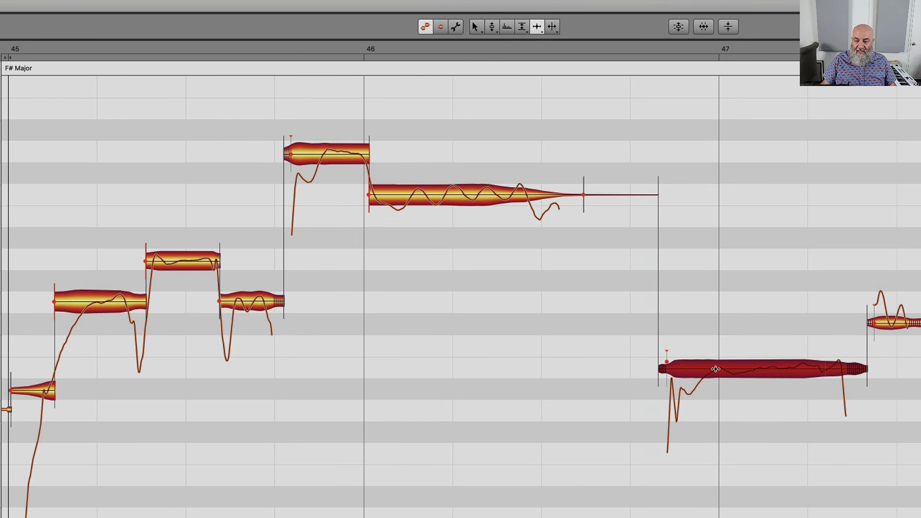
{"action": "left_click", "coordinate": [715, 368]}
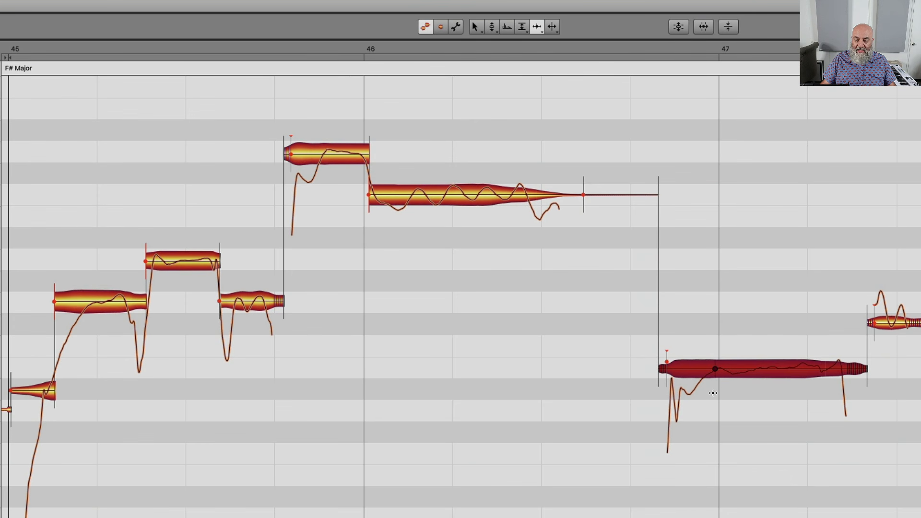
{"action": "left_click", "coordinate": [712, 371]}
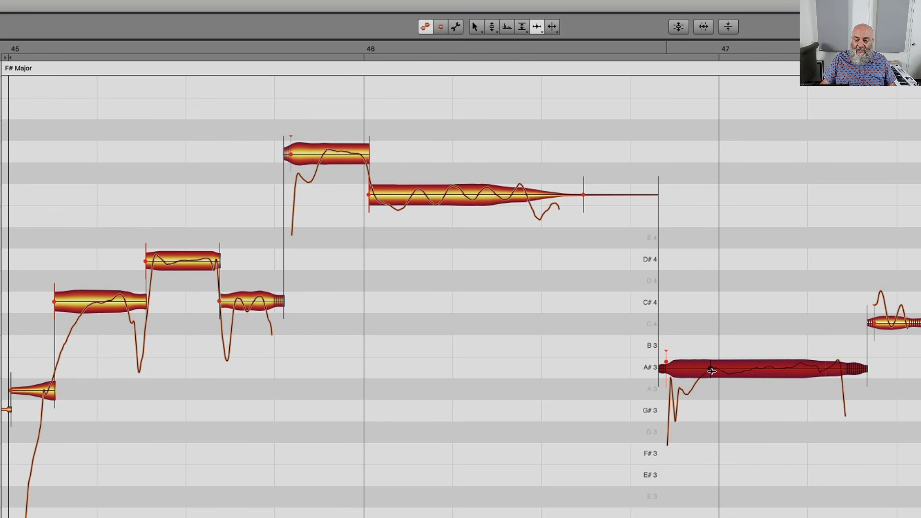
{"action": "left_click_drag", "start_coordinate": [711, 372], "coordinate": [698, 372]}
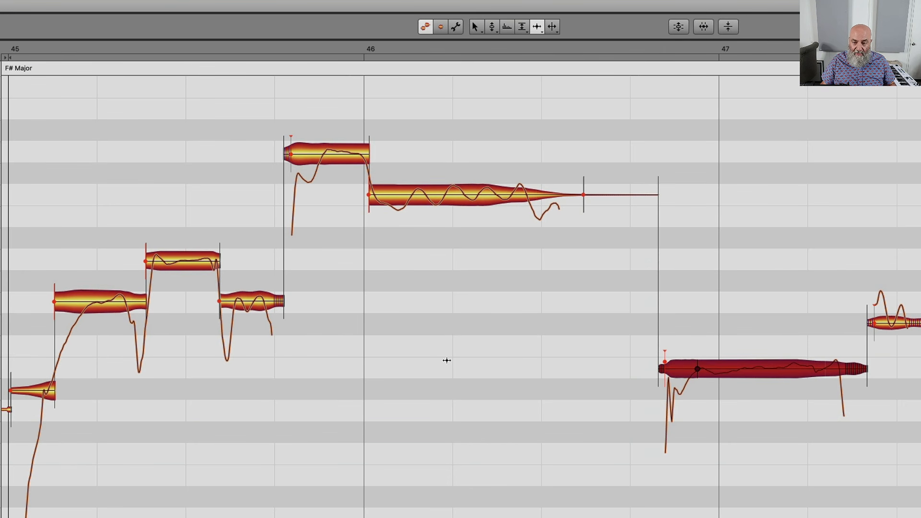
{"action": "key", "text": "space"}
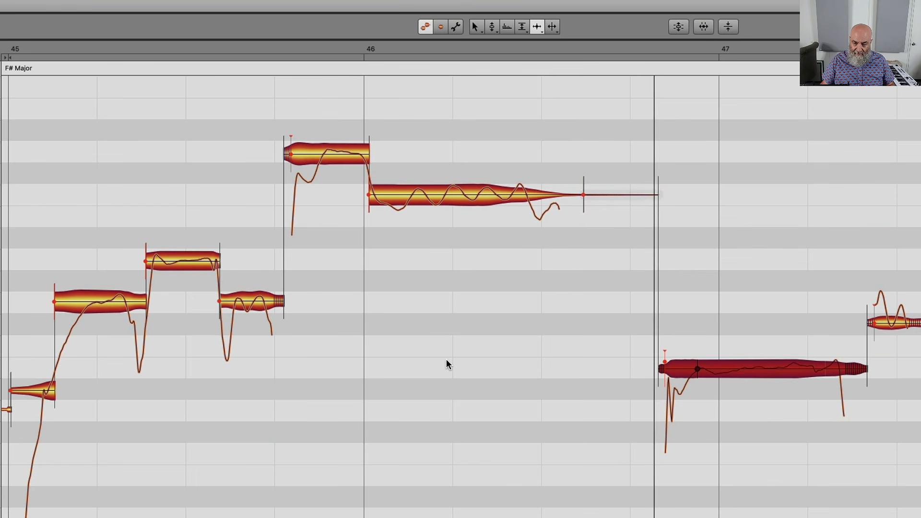
{"action": "key", "text": "space"}
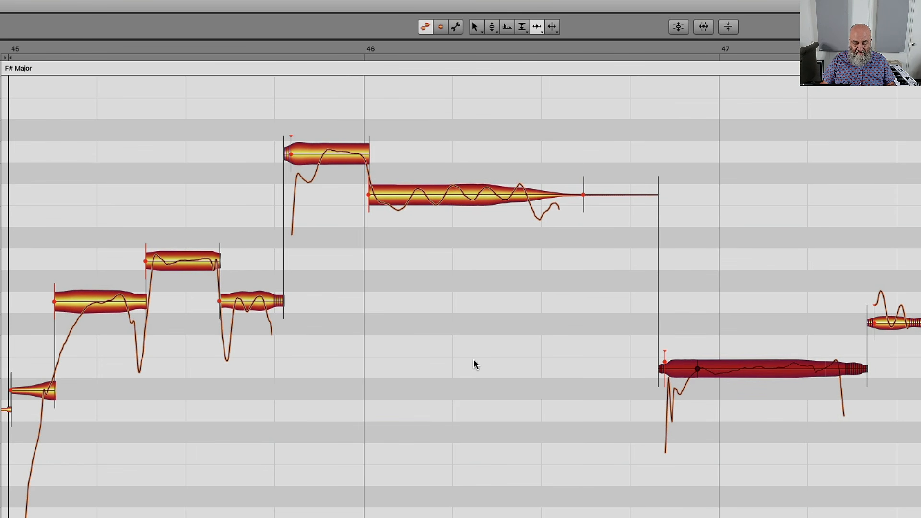
Step: Set the sibilant balance of the long A#3 note around bar 47 to -17 % and deselect the note
{"action": "right_click", "coordinate": [510, 354]}
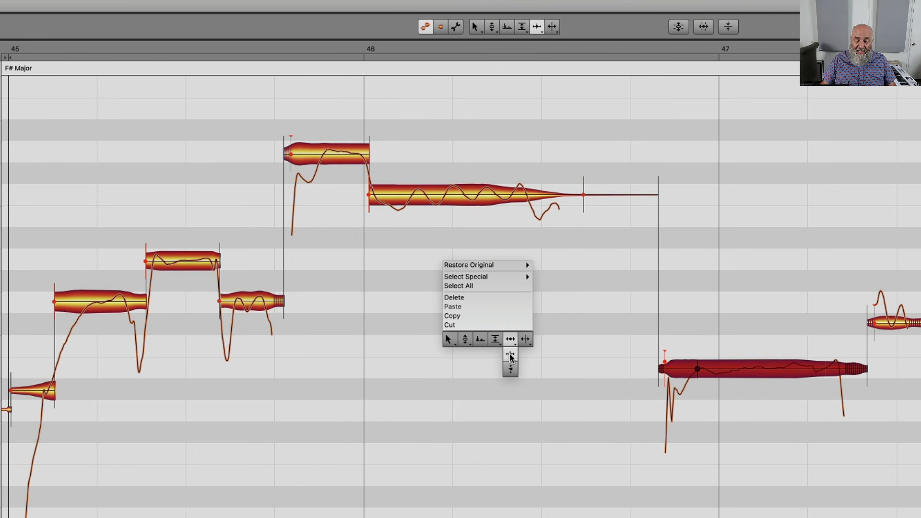
{"action": "mouse_move", "coordinate": [494, 354]}
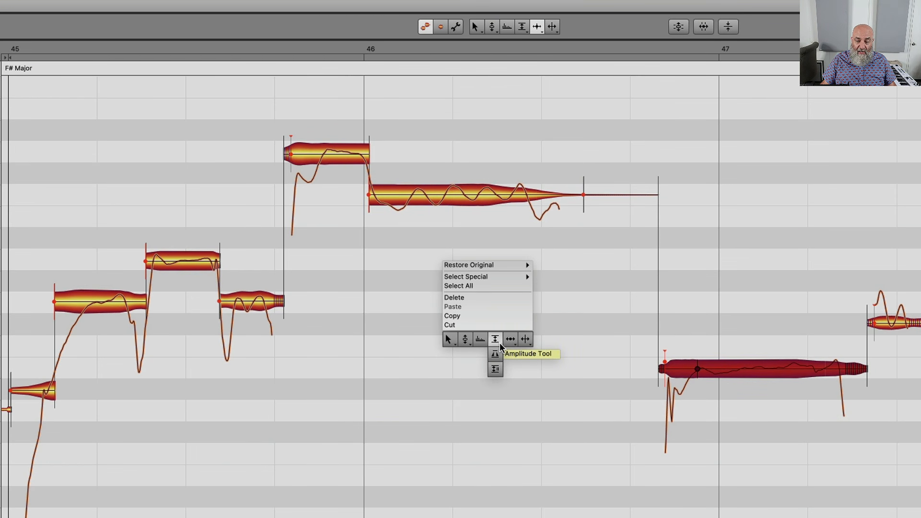
{"action": "left_click", "coordinate": [496, 371]}
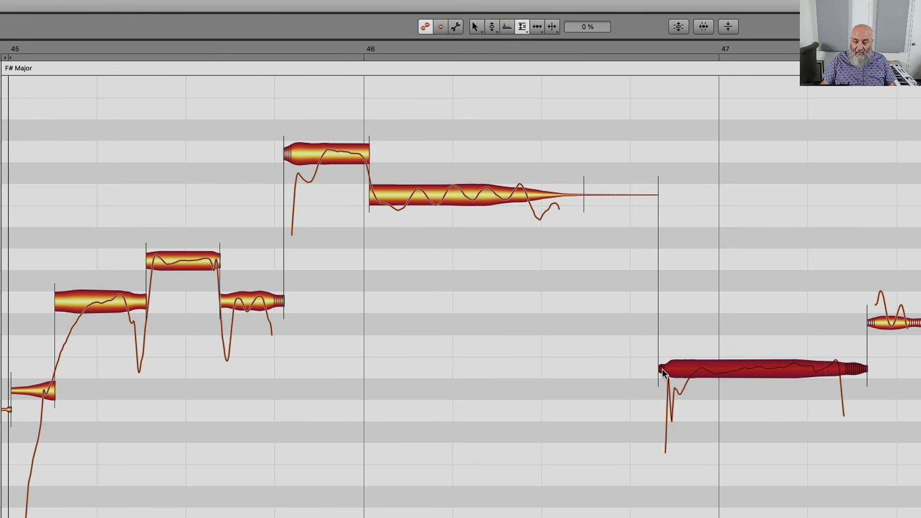
{"action": "left_click_drag", "start_coordinate": [662, 371], "coordinate": [660, 380]}
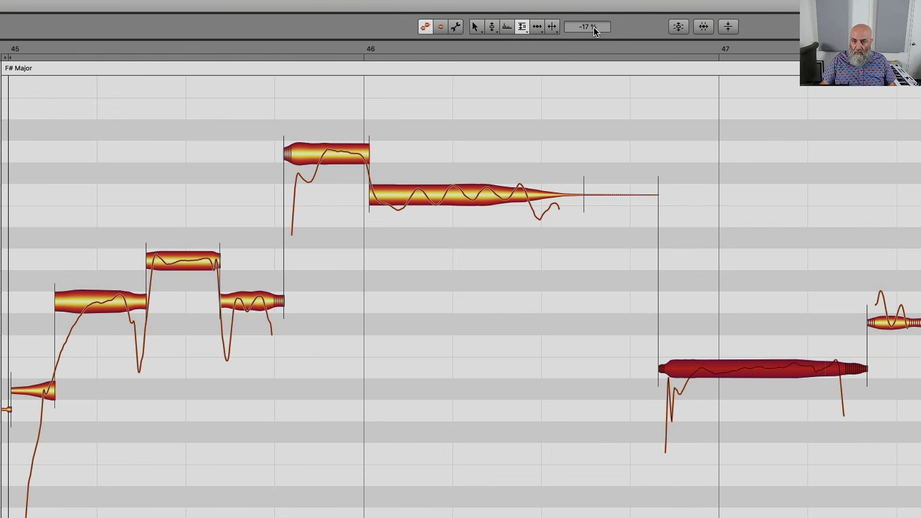
{"action": "left_click", "coordinate": [525, 363]}
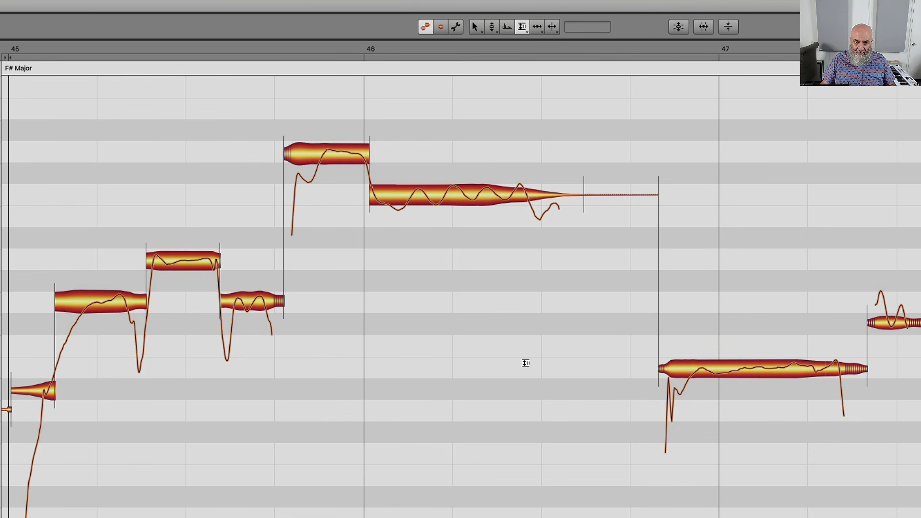
Step: Listen to the phrase in bars 26 and 27 and add two time handles inside its long F#4 note
{"action": "key", "text": "space"}
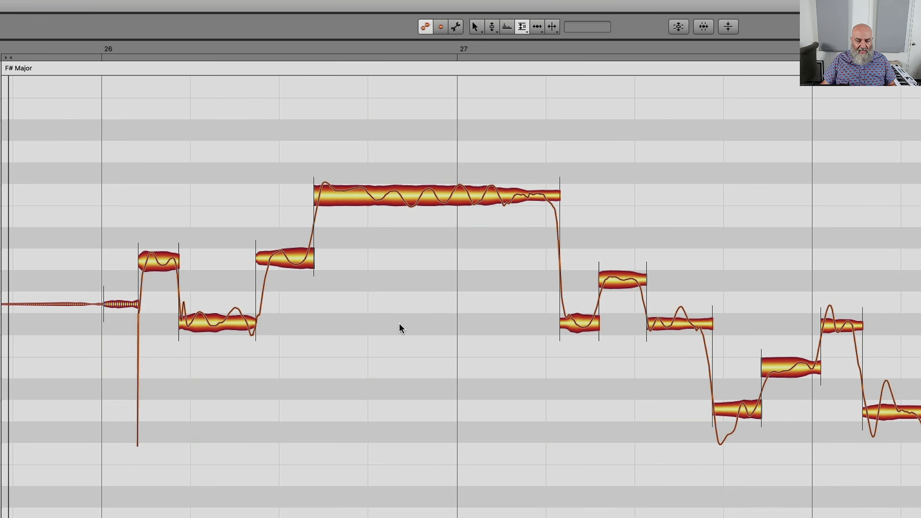
{"action": "key", "text": "space"}
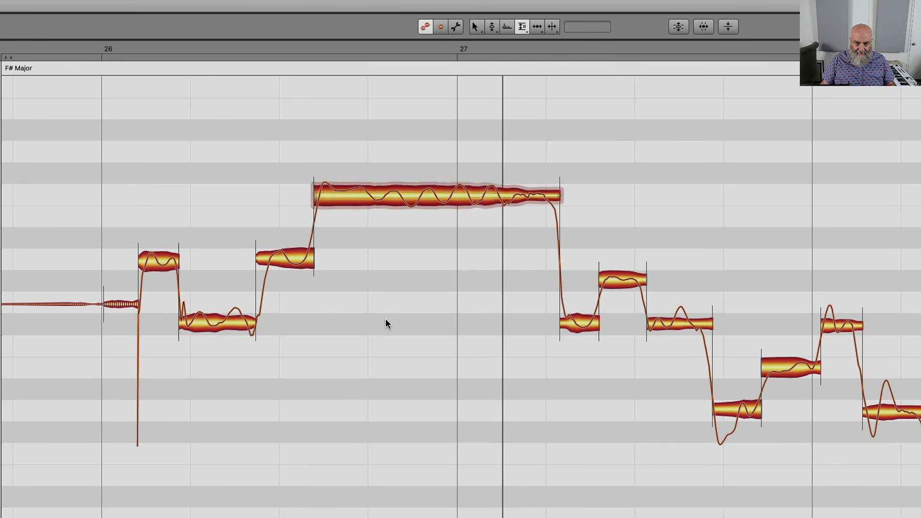
{"action": "key", "text": "space"}
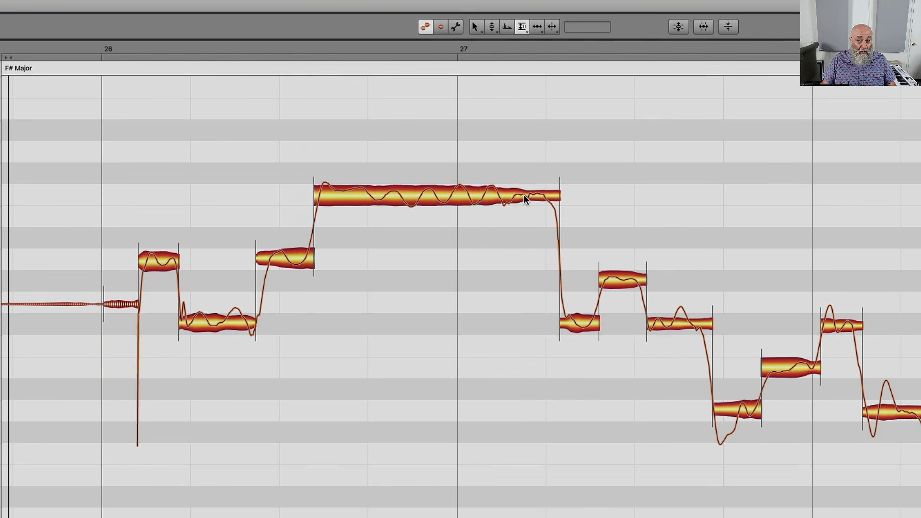
{"action": "right_click", "coordinate": [453, 218]}
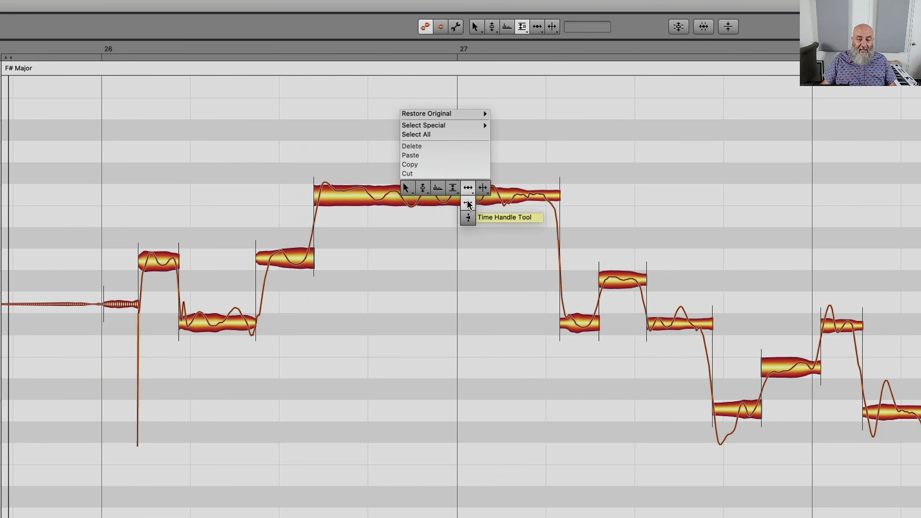
{"action": "left_click", "coordinate": [467, 202]}
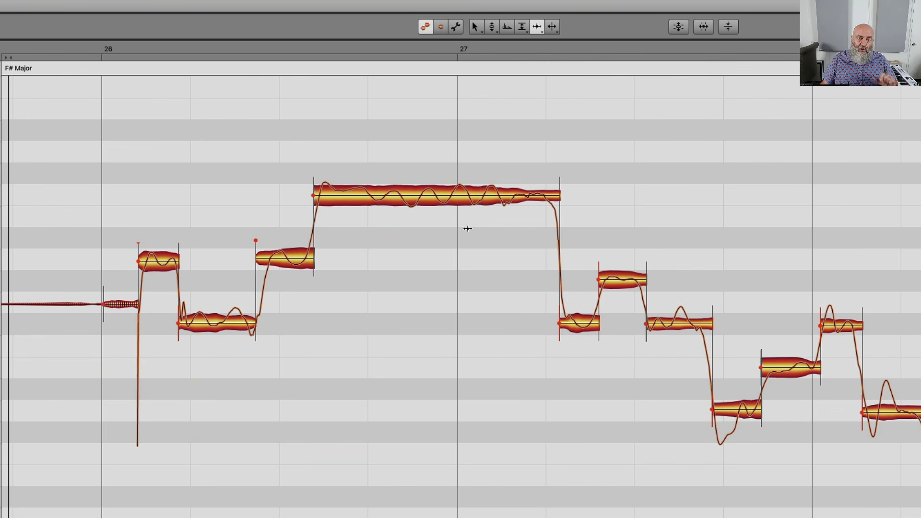
{"action": "left_click", "coordinate": [369, 195]}
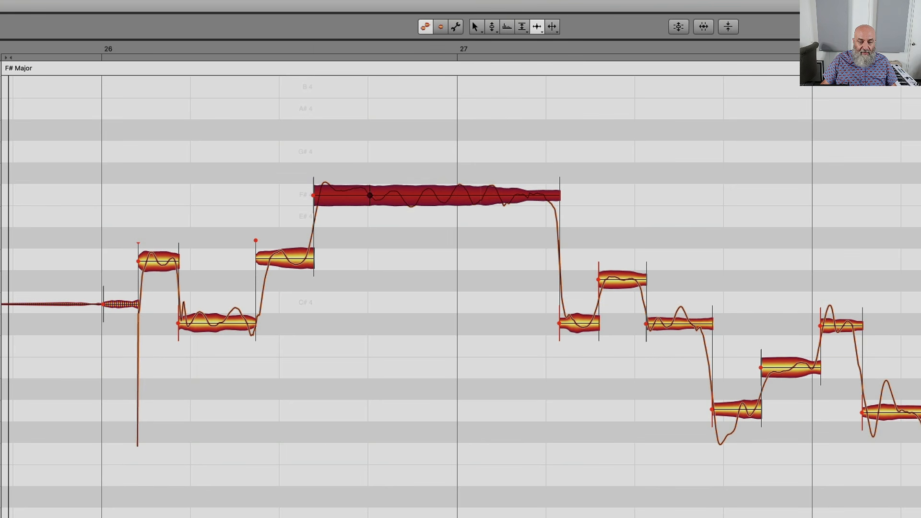
{"action": "left_click", "coordinate": [507, 195]}
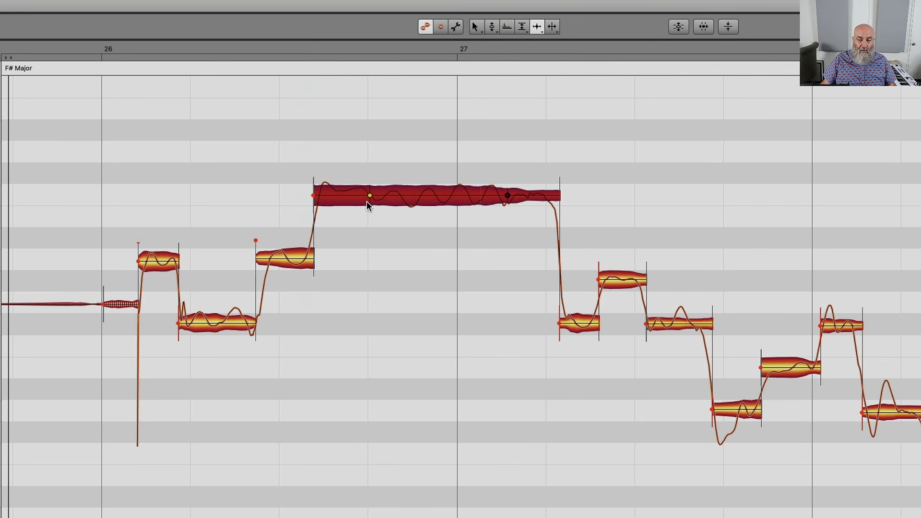
Step: Move the first inserted time handle of the long F#4 note slightly later, listen to the phrase, and deselect the note
{"action": "left_click_drag", "start_coordinate": [369, 197], "coordinate": [386, 198]}
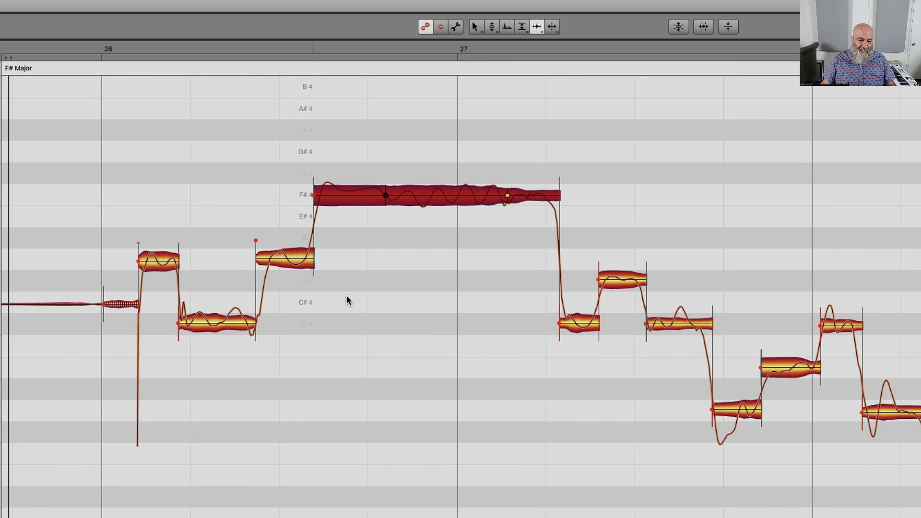
{"action": "key", "text": "space"}
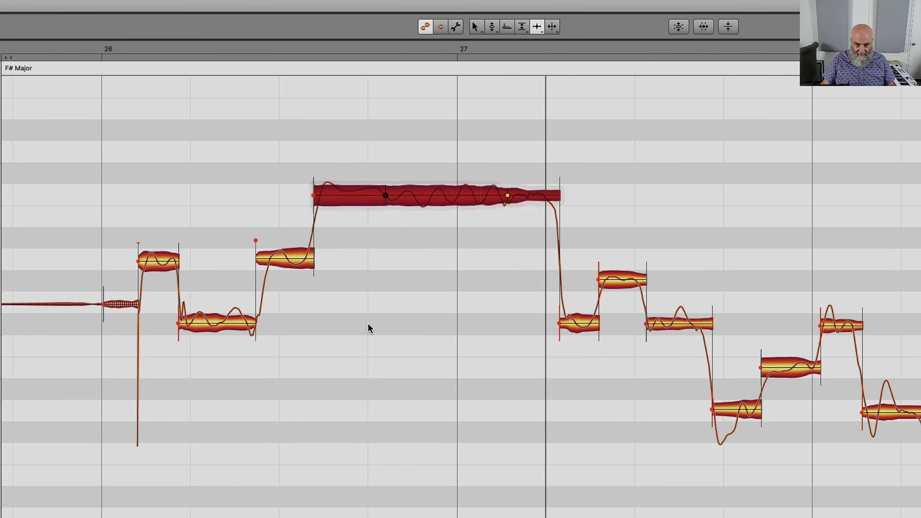
{"action": "key", "text": "space"}
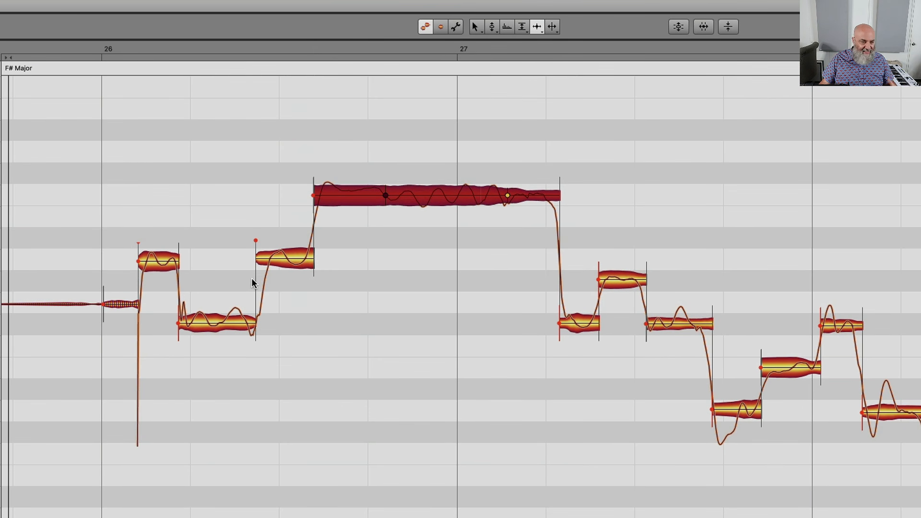
{"action": "left_click", "coordinate": [379, 355]}
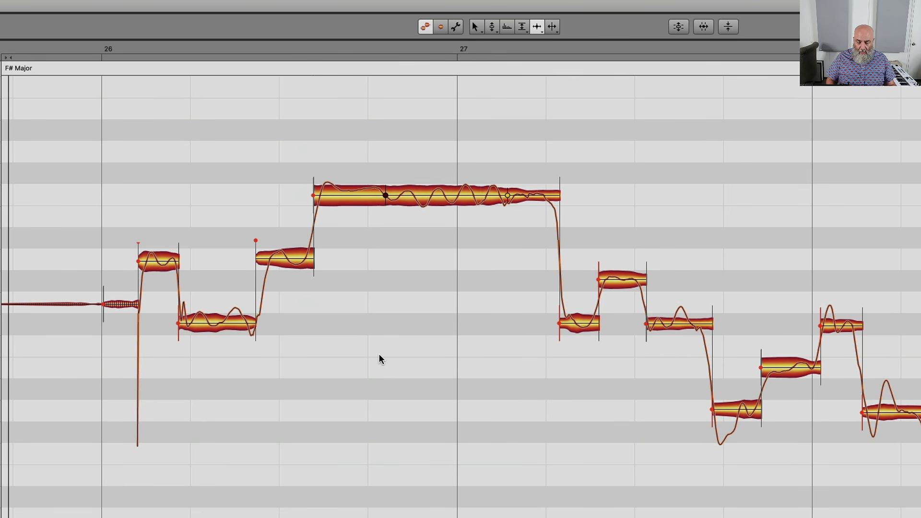
{"action": "key", "text": "space"}
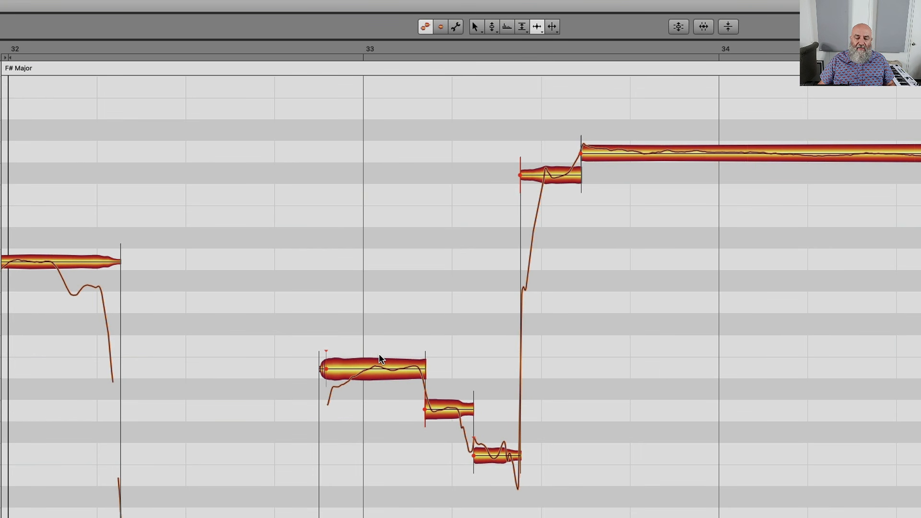
Step: Raise the formants of the consecutive A#3, G#3 and F#3 notes around bar 37 together with the Formant Tool
{"action": "scroll", "coordinate": [634, 365], "scroll_direction": "right", "scroll_amount": 3}
{"action": "left_click_drag", "start_coordinate": [635, 365], "coordinate": [565, 337]}
{"action": "right_click", "coordinate": [552, 303]}
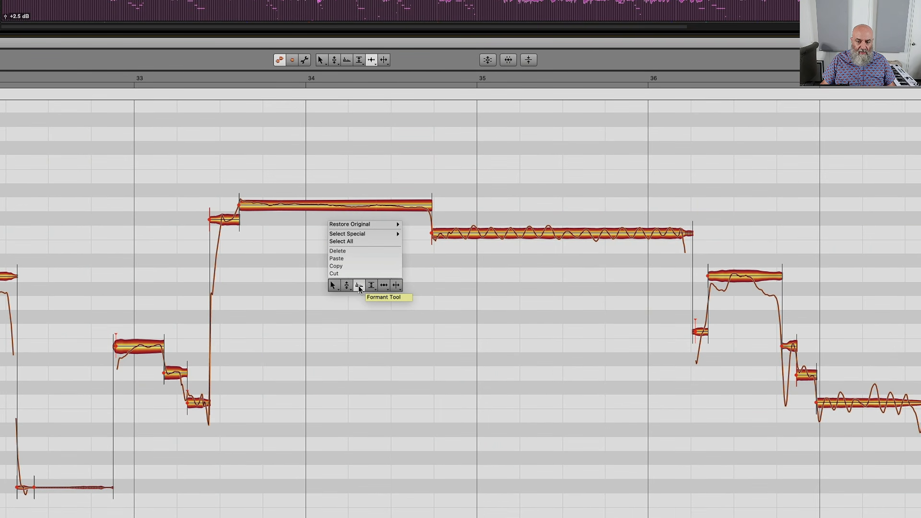
{"action": "left_click", "coordinate": [358, 286]}
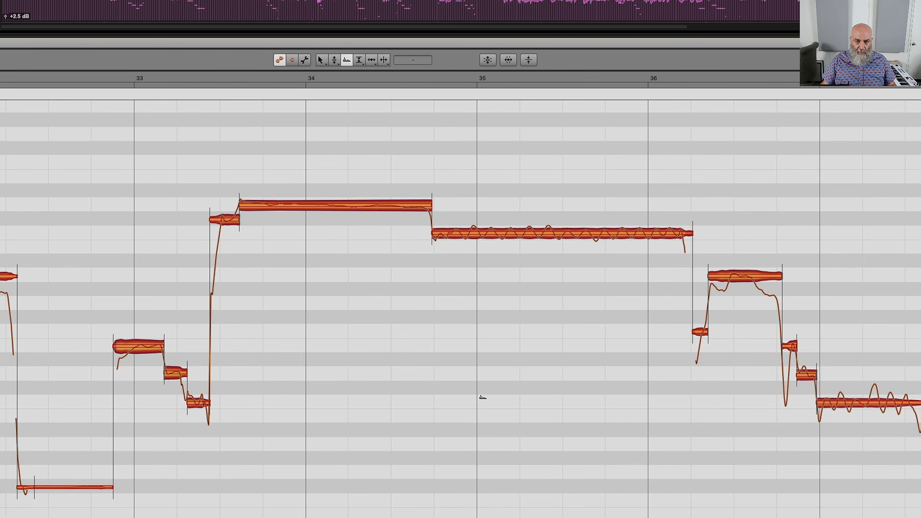
{"action": "scroll", "coordinate": [482, 396], "scroll_direction": "right", "scroll_amount": 3}
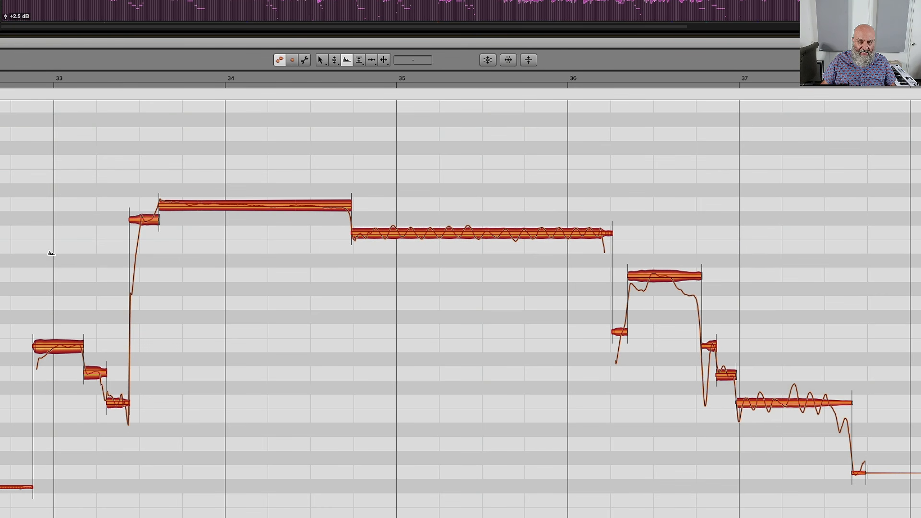
{"action": "key", "text": "space"}
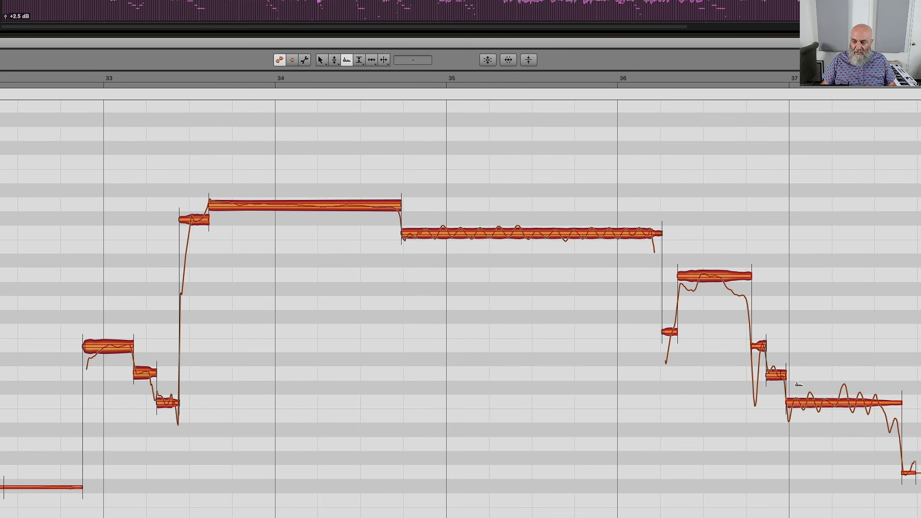
{"action": "left_click", "coordinate": [758, 345]}
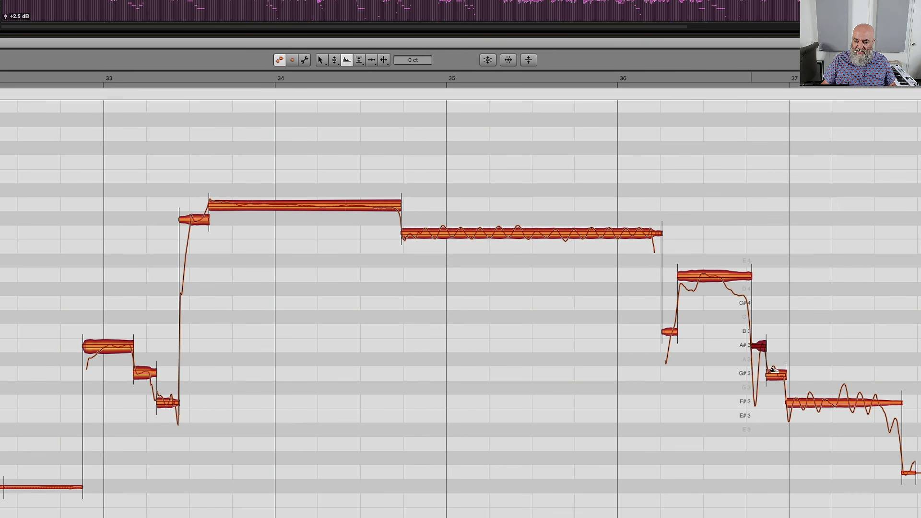
{"action": "left_click", "coordinate": [803, 400], "text": "shift"}
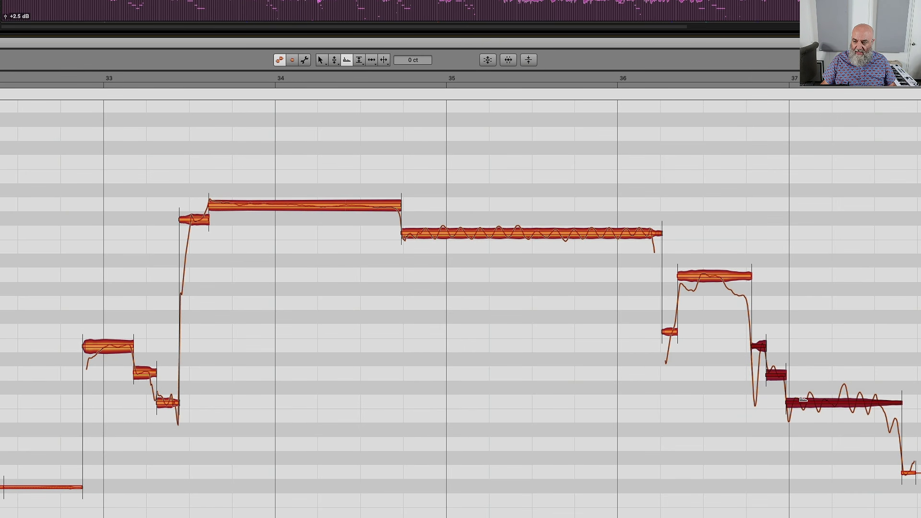
{"action": "left_click_drag", "start_coordinate": [802, 401], "coordinate": [804, 389]}
{"action": "left_click", "coordinate": [806, 339]}
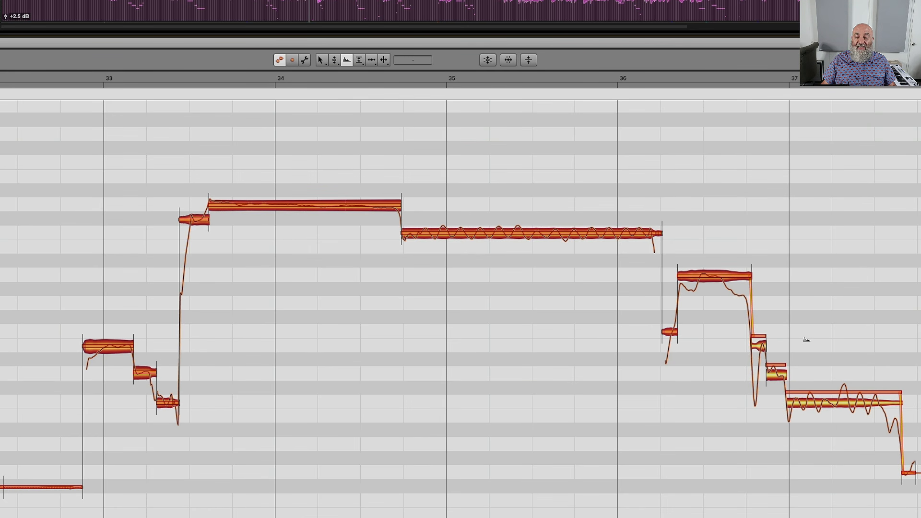
Step: Set the formants of the short B3 note in bar 36 to +53 ct and of the neighbouring G4 and G#4 notes around bar 34 to -187 ct
{"action": "left_click", "coordinate": [762, 338]}
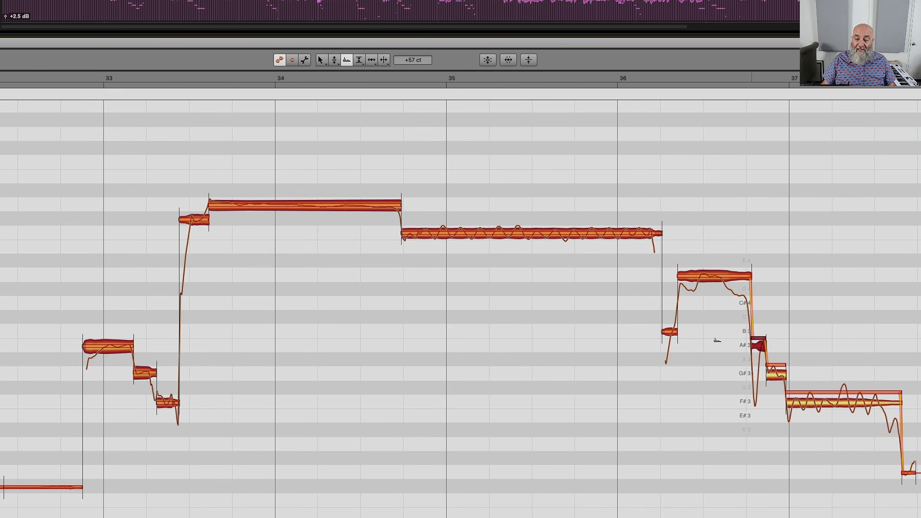
{"action": "left_click", "coordinate": [671, 332]}
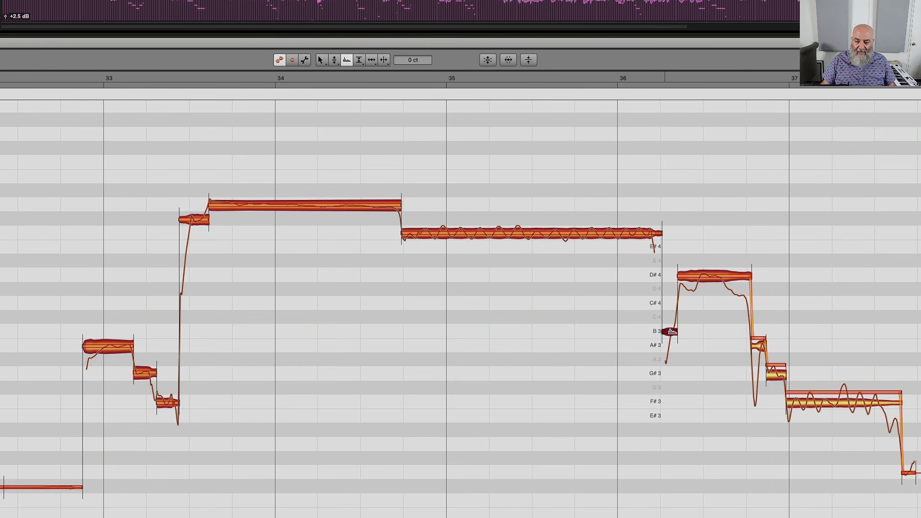
{"action": "left_click_drag", "start_coordinate": [672, 331], "coordinate": [672, 325]}
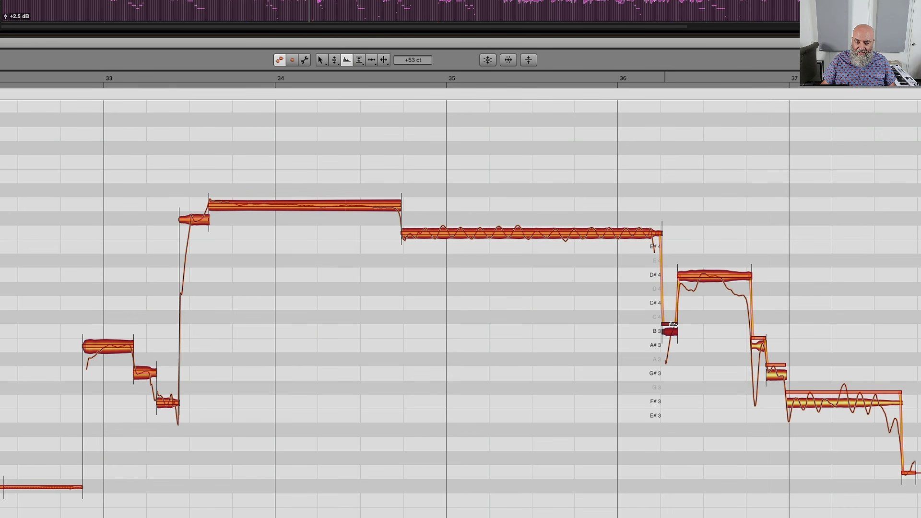
{"action": "left_click_drag", "start_coordinate": [178, 185], "coordinate": [249, 231]}
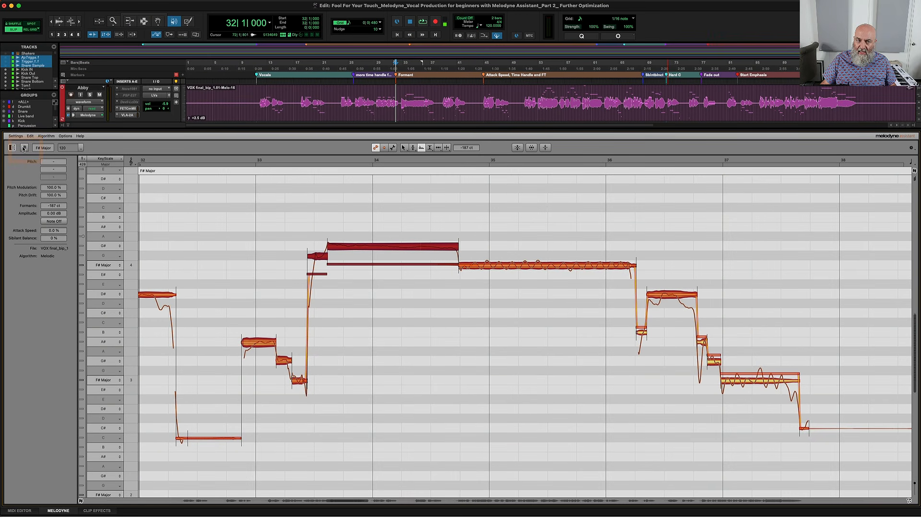
Step: Compare the phrase from bar 32 to 37 by playing the unedited original, switching back to the edited version and playing it again
{"action": "left_click", "coordinate": [24, 148]}
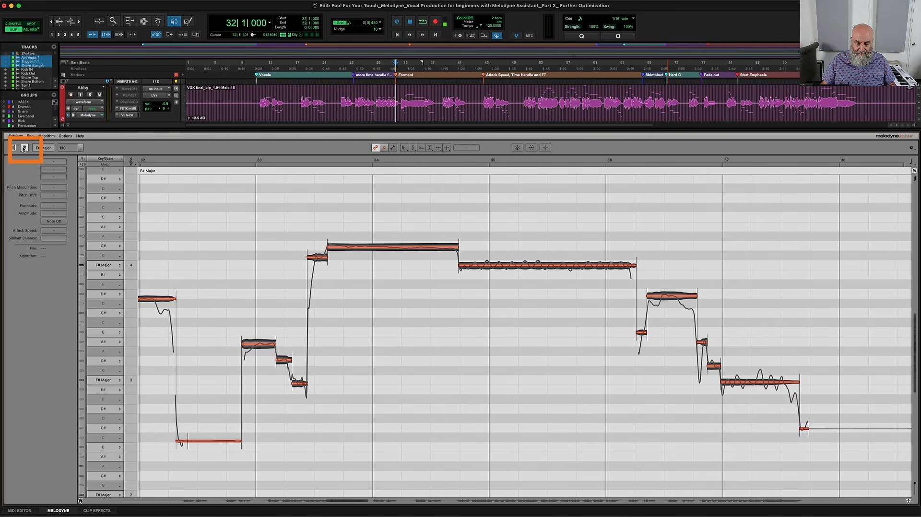
{"action": "key", "text": "space"}
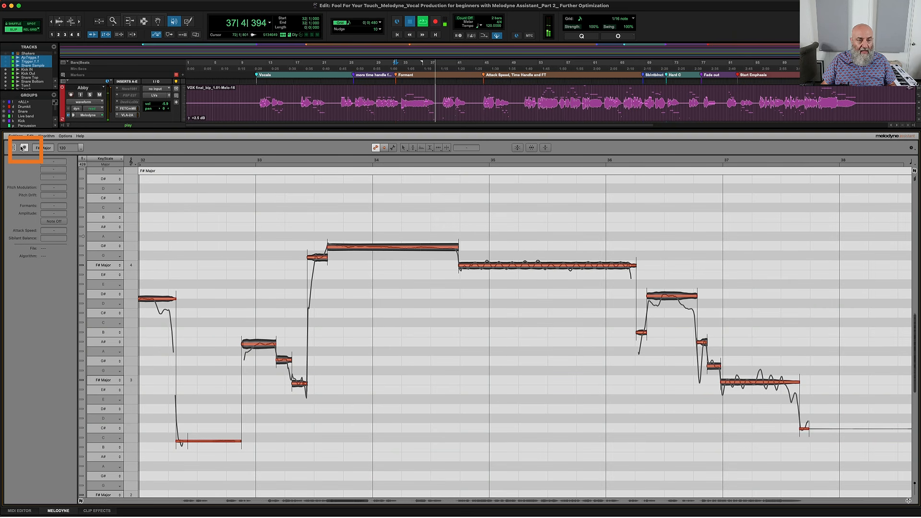
{"action": "key", "text": "space"}
{"action": "left_click", "coordinate": [25, 148]}
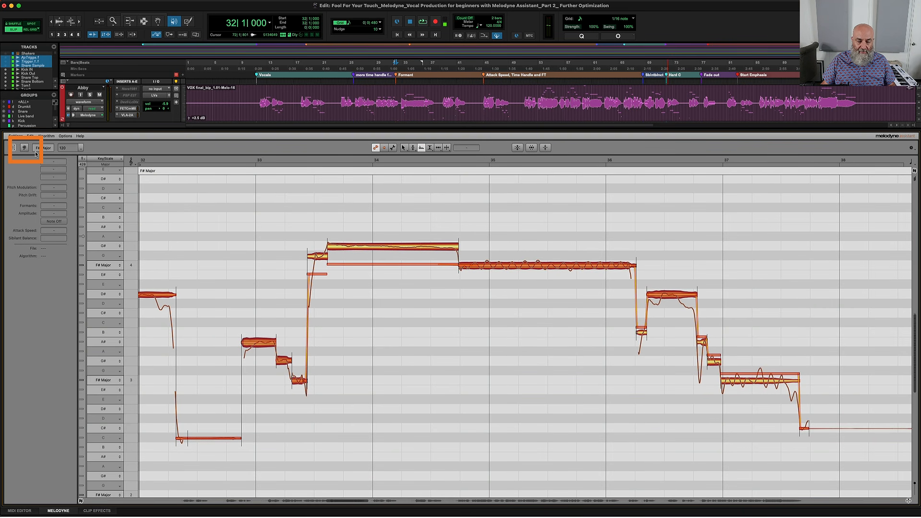
{"action": "key", "text": "space"}
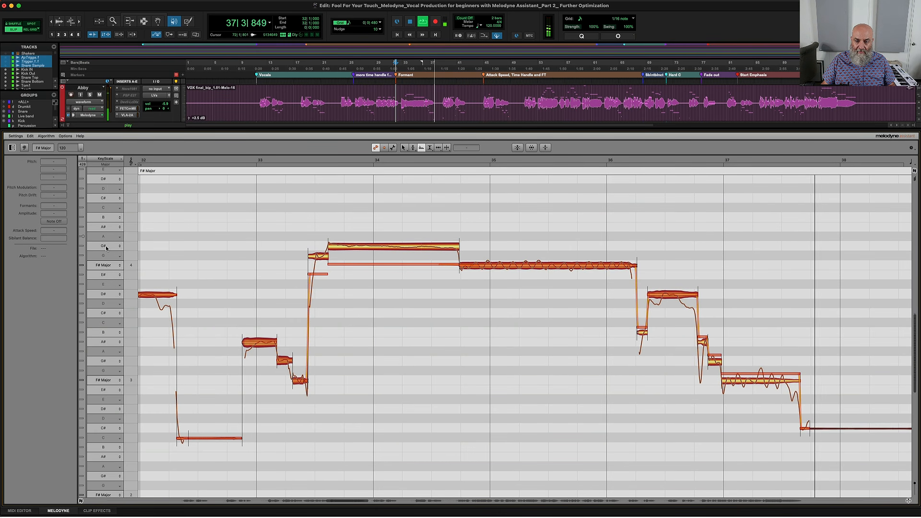
{"action": "key", "text": "space"}
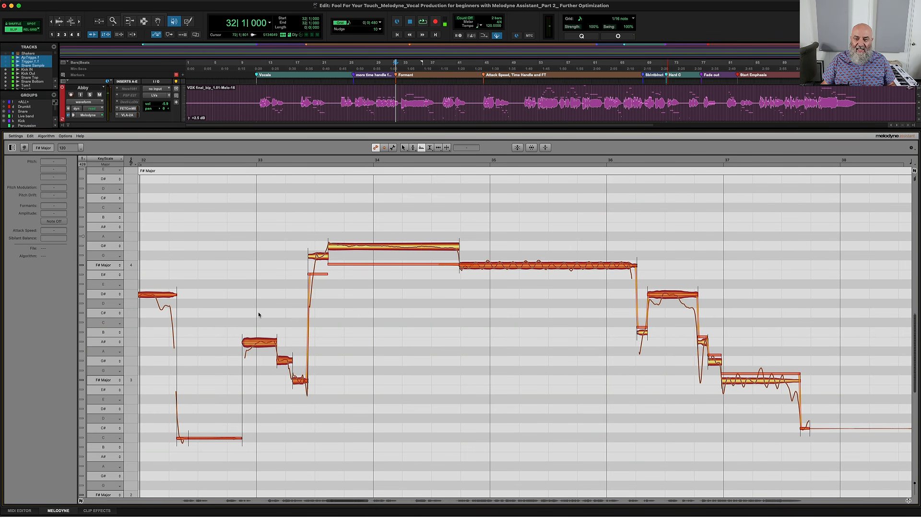